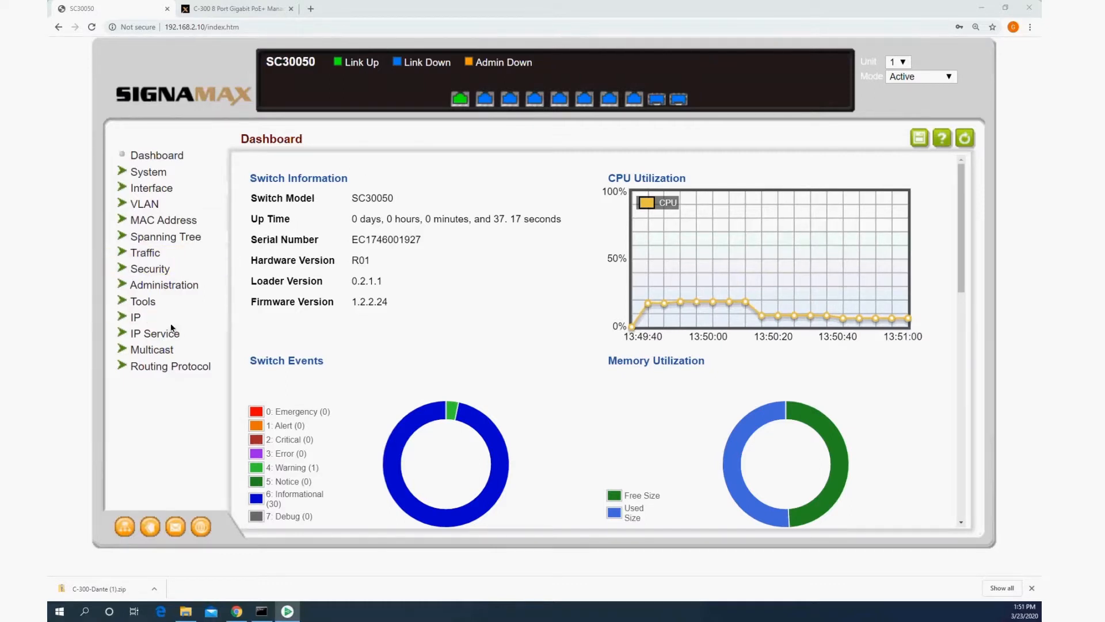
# Step: Set the general IGMP snooping version to 3, enable the querier status and apply the settings
pyautogui.click(129, 351)
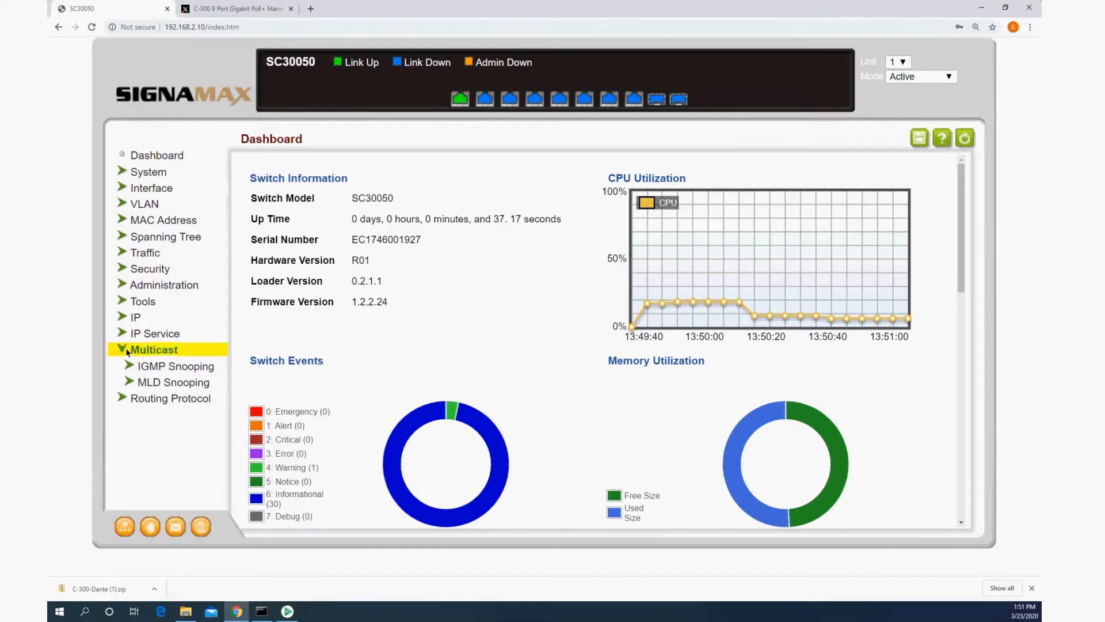
pyautogui.click(183, 368)
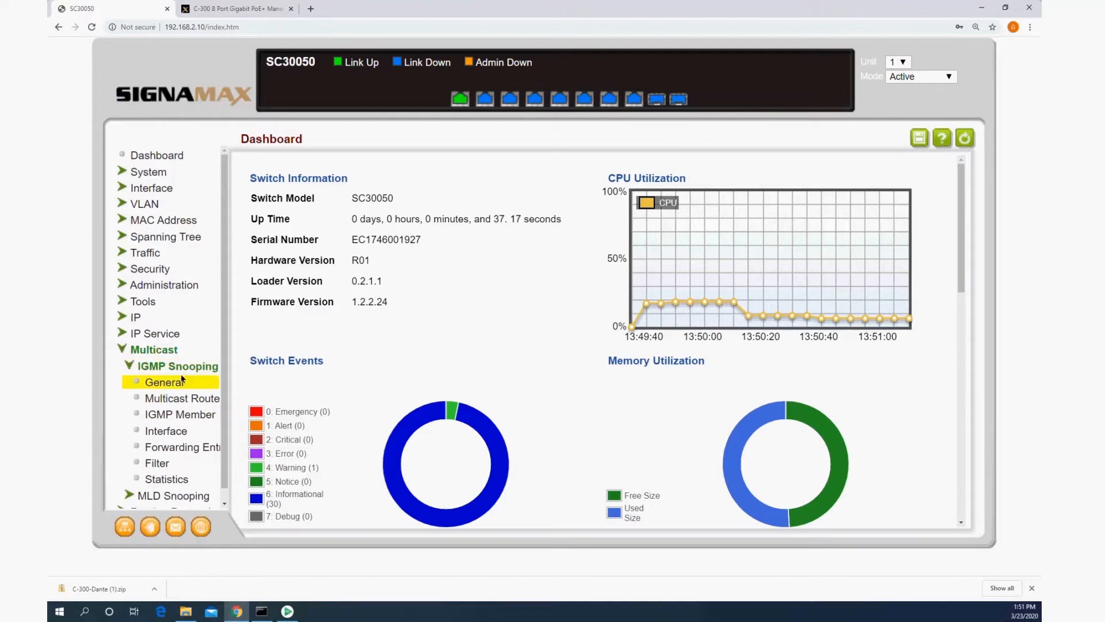
pyautogui.click(173, 383)
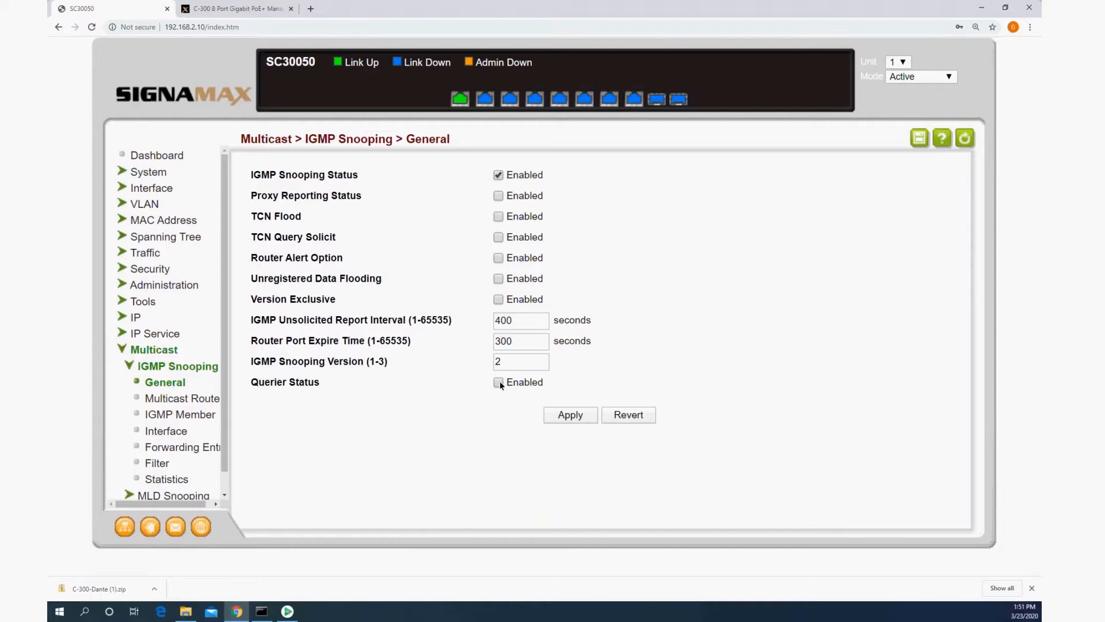
pyautogui.doubleClick(506, 362)
pyautogui.write('3')
pyautogui.click(589, 409)
# Step: Configure the IGMP snooping interface for VLAN 1 by enabling its snooping status and multicast router discovery
pyautogui.scroll(-1, 161, 332)
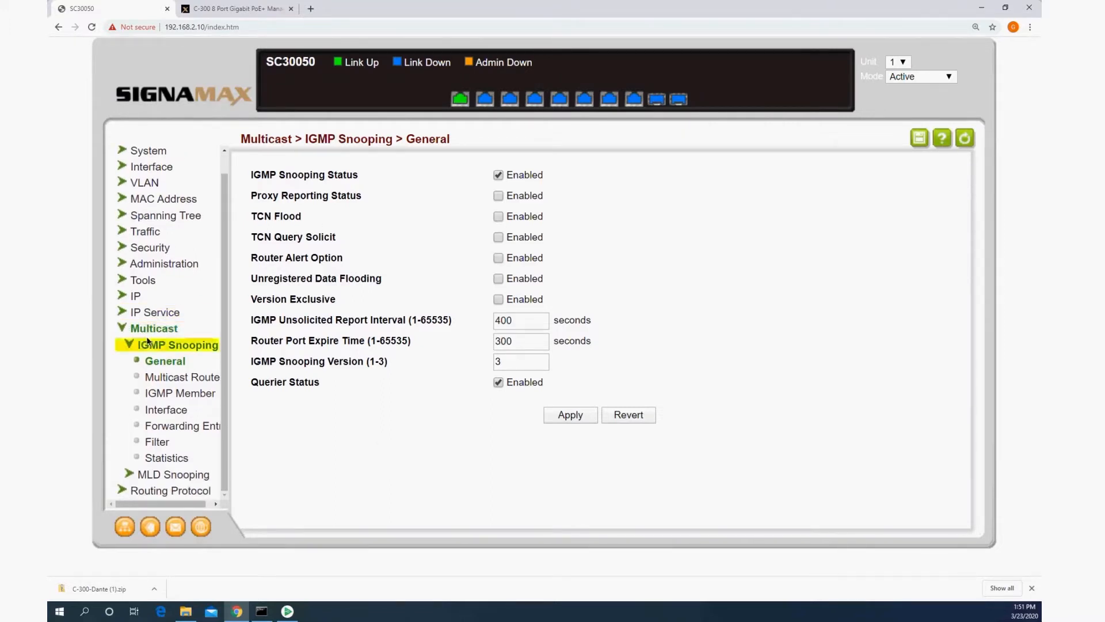
pyautogui.click(165, 411)
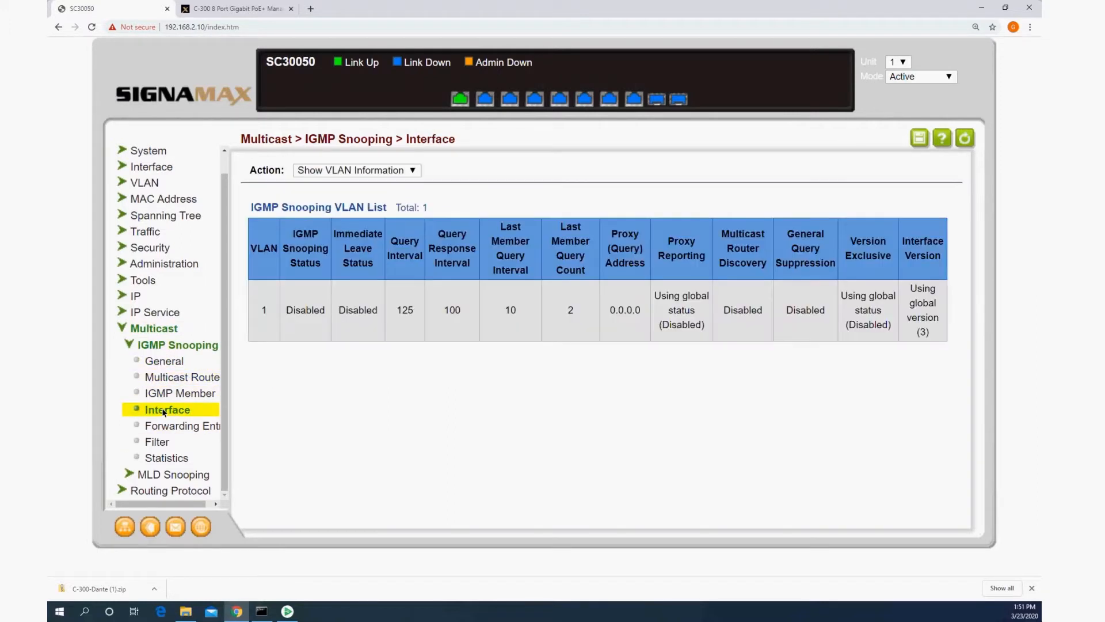
pyautogui.click(378, 170)
pyautogui.click(374, 182)
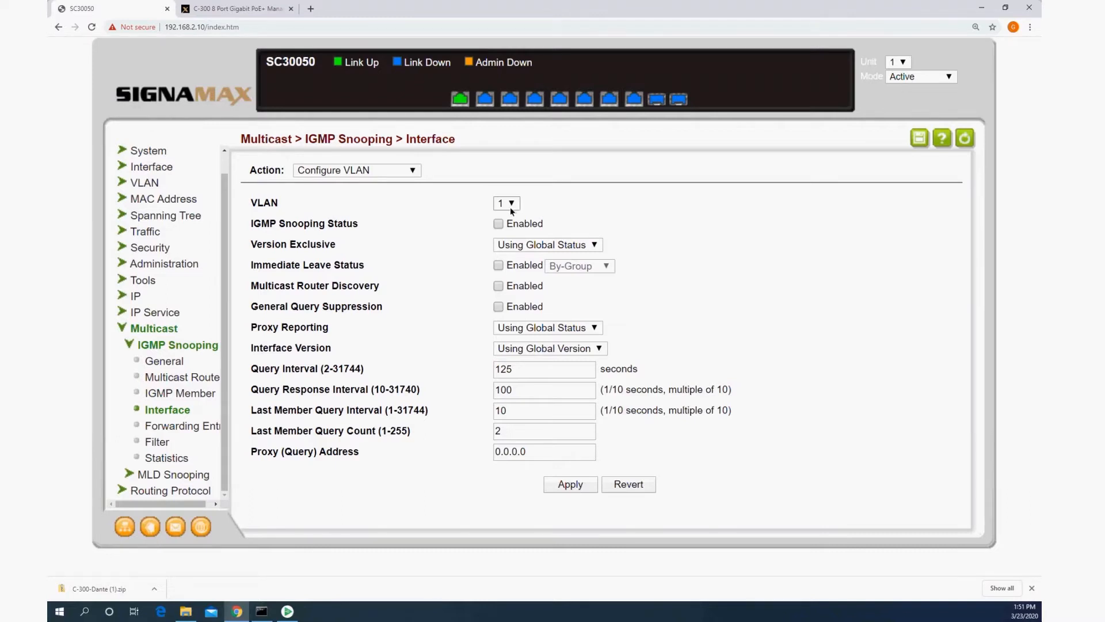
pyautogui.click(504, 226)
# Step: Set VLAN 1's query interval to 15 seconds and its proxy query address to 10.0.1.1, and apply the settings
pyautogui.click(526, 369)
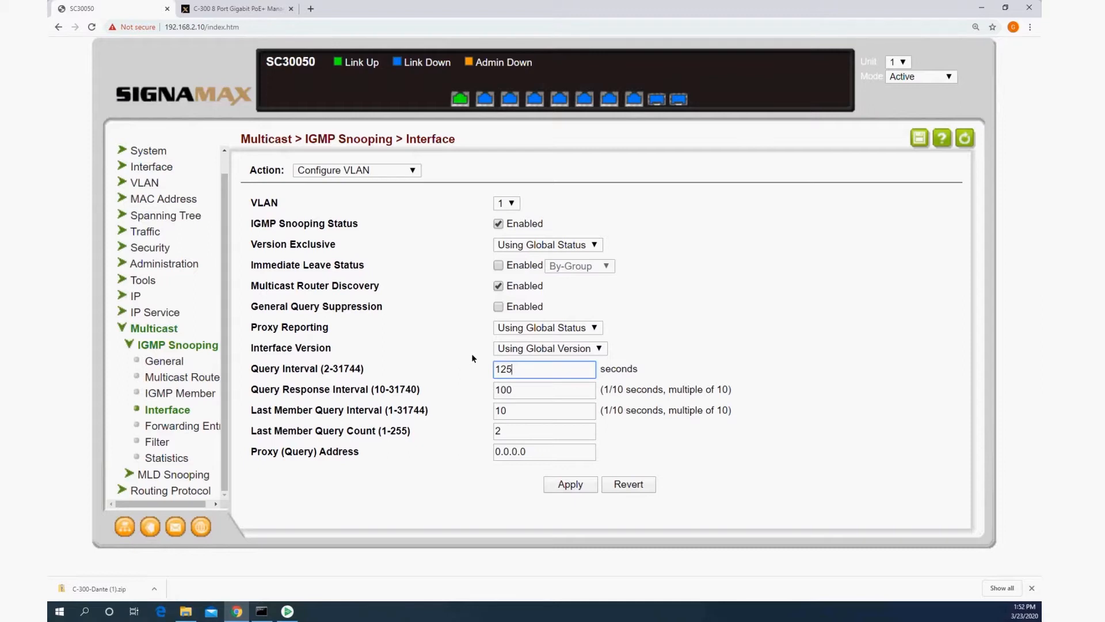
pyautogui.doubleClick(507, 369)
pyautogui.write('15')
pyautogui.moveTo(554, 455); pyautogui.dragTo(443, 432)
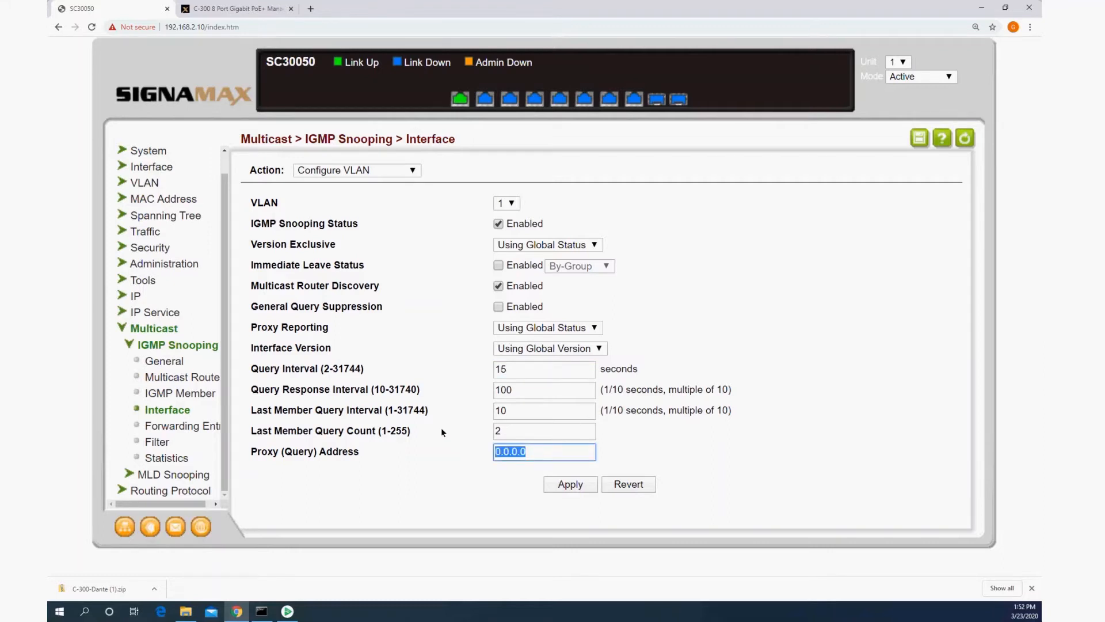
pyautogui.write('10.0.1.1')
pyautogui.click(569, 490)
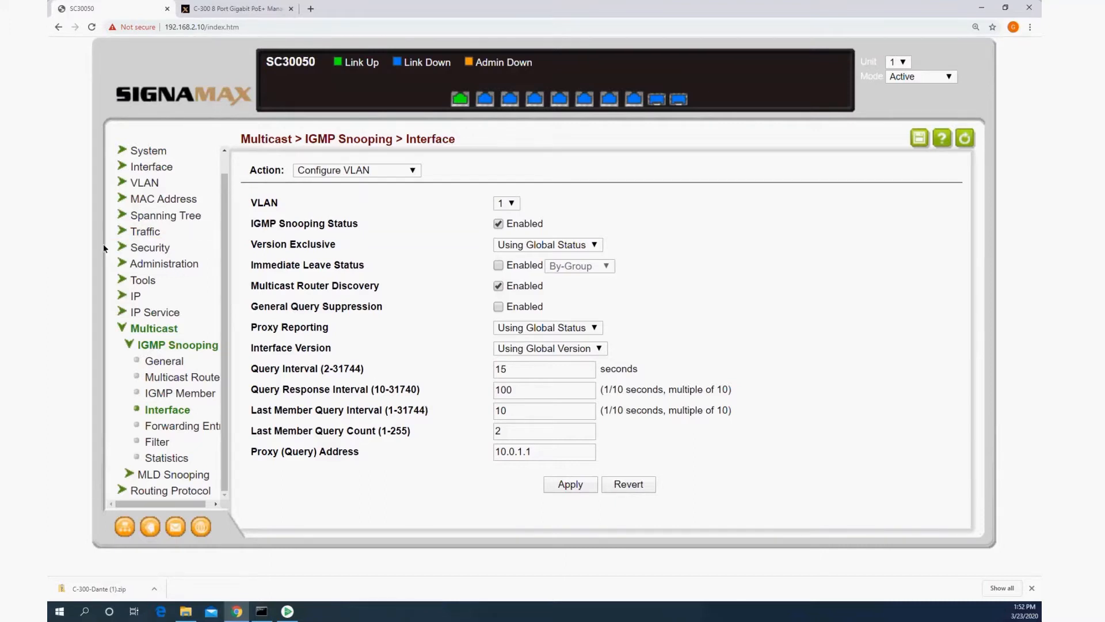
# Step: Set the traffic priority trust mode to DSCP for all ports 1 to 10 and apply it
pyautogui.click(133, 231)
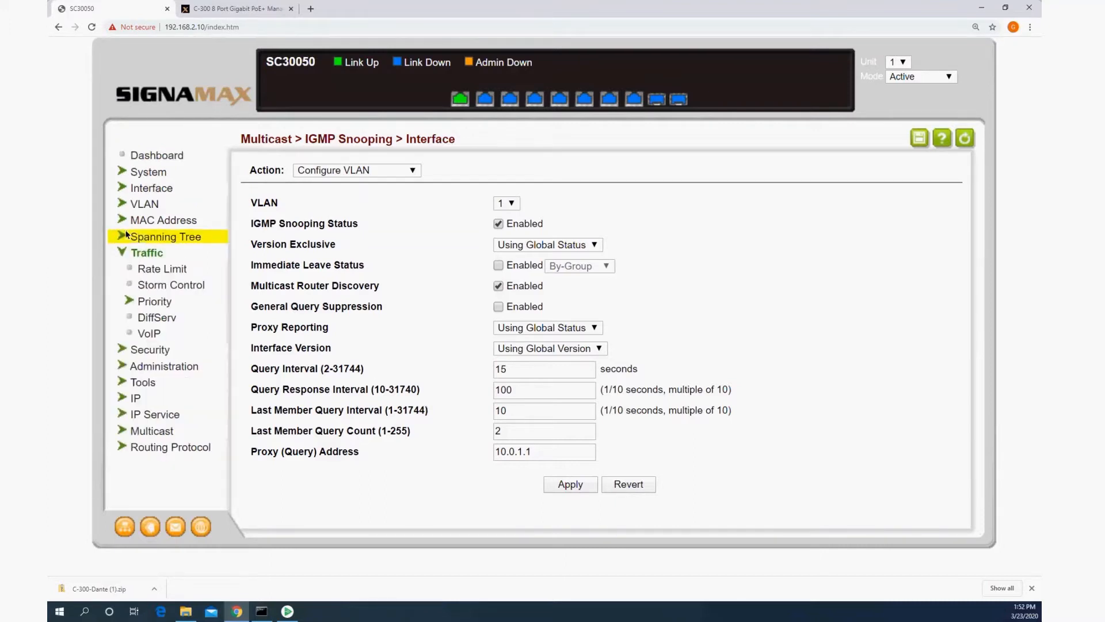
pyautogui.click(153, 300)
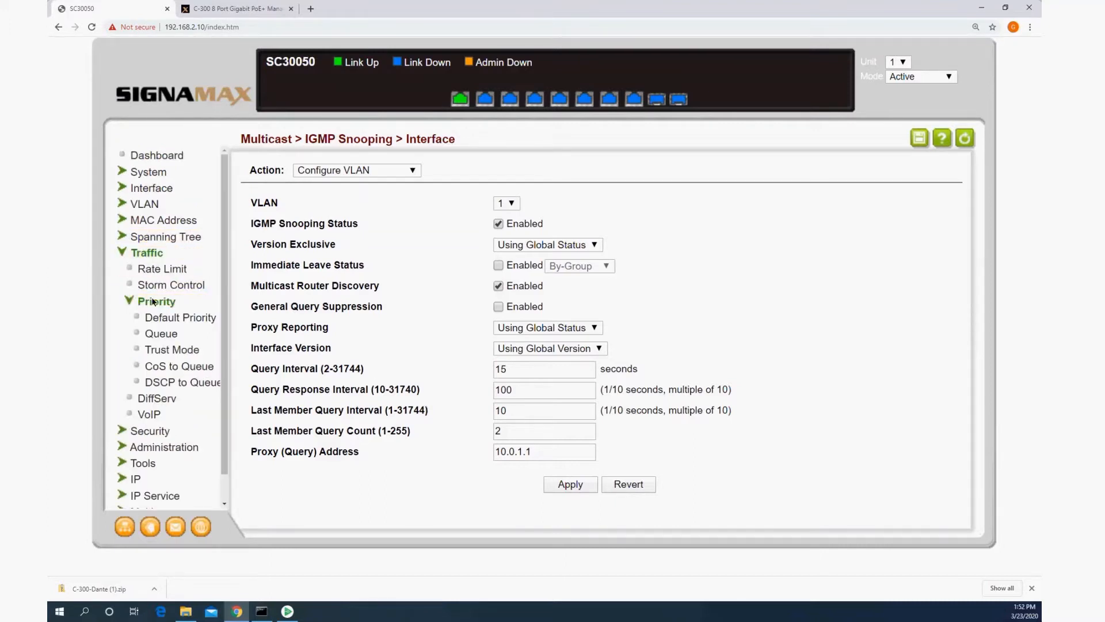
pyautogui.click(173, 349)
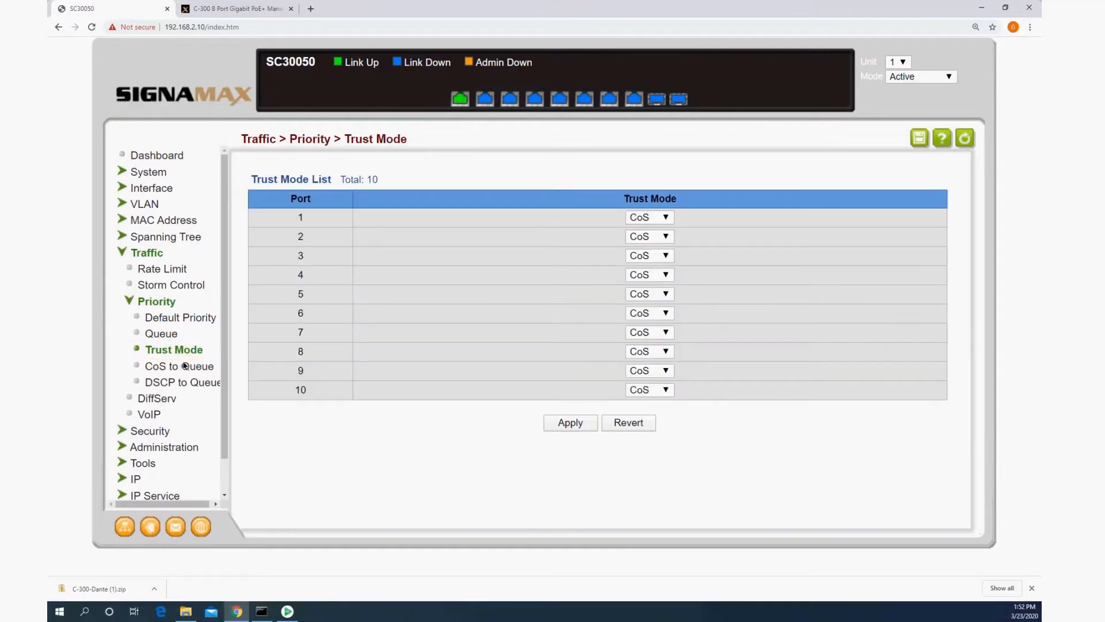
pyautogui.click(181, 355)
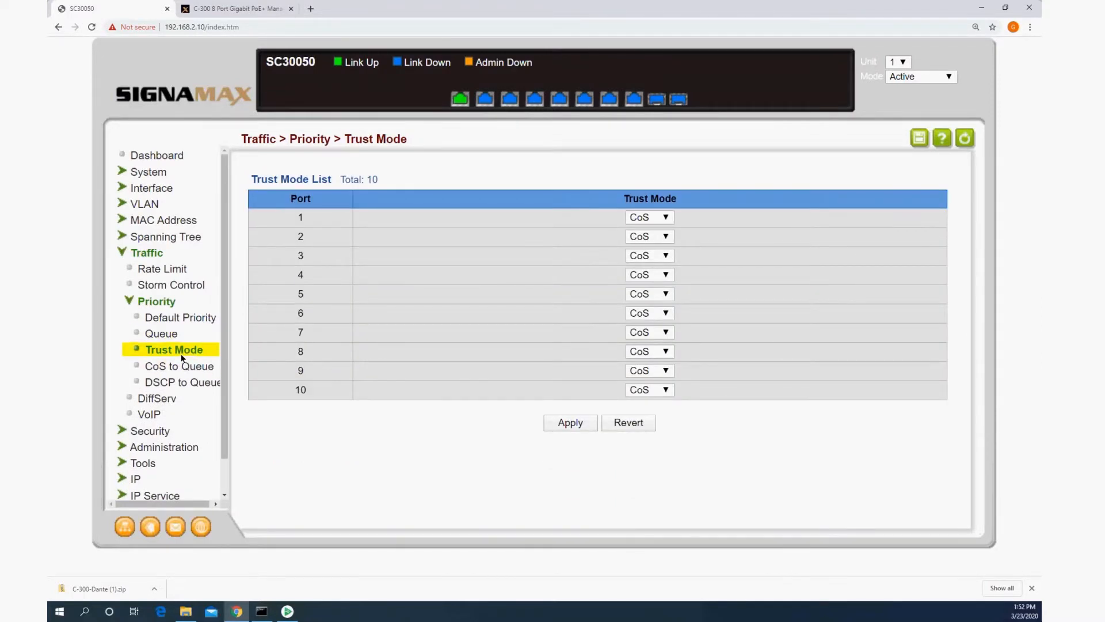
pyautogui.click(666, 217)
pyautogui.click(642, 236)
pyautogui.click(659, 236)
pyautogui.click(654, 254)
pyautogui.click(654, 255)
pyautogui.click(649, 275)
pyautogui.click(648, 291)
pyautogui.click(649, 293)
pyautogui.click(649, 309)
pyautogui.click(650, 311)
pyautogui.click(642, 328)
pyautogui.click(650, 332)
pyautogui.click(642, 348)
pyautogui.click(650, 353)
pyautogui.click(645, 367)
pyautogui.click(655, 370)
pyautogui.click(657, 386)
pyautogui.click(656, 390)
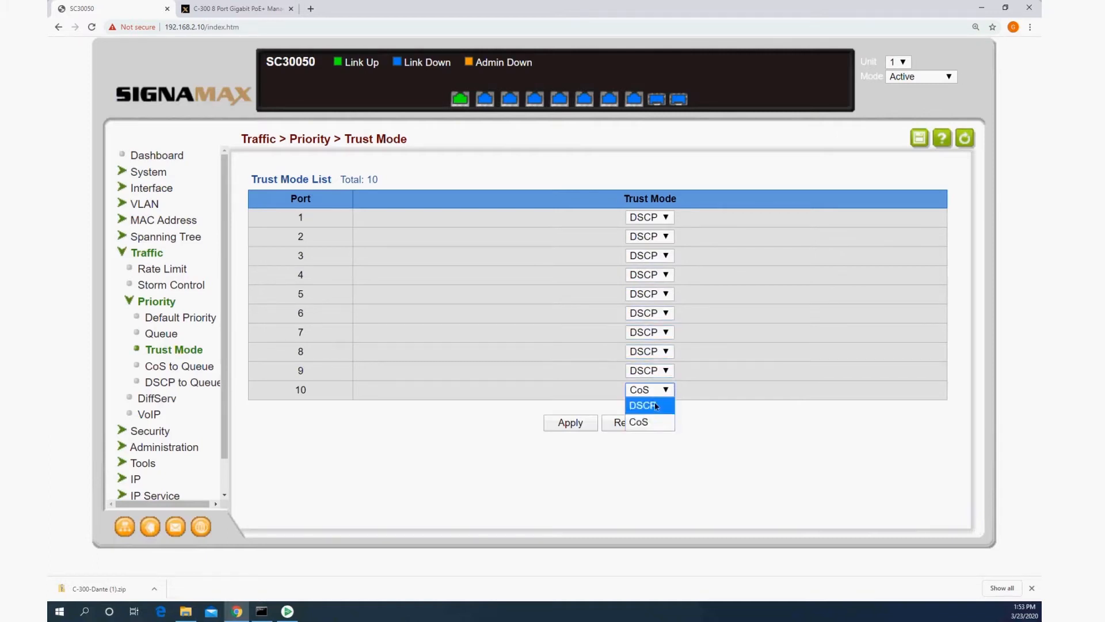
pyautogui.click(567, 423)
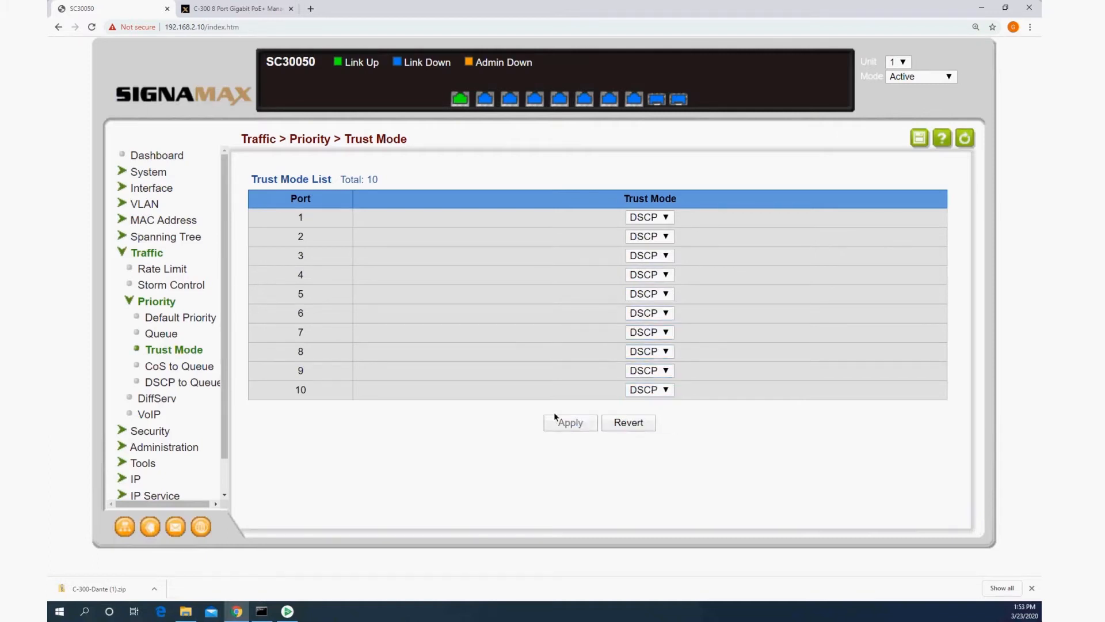
# Step: Set the priority queue mode of port 1 to Strict and apply it
pyautogui.click(159, 334)
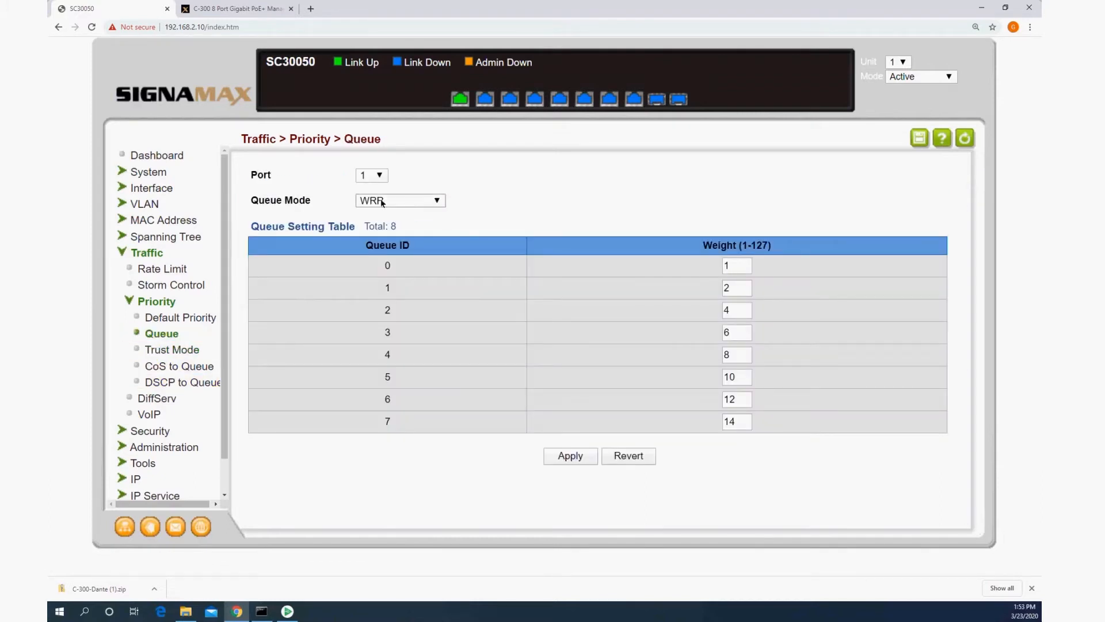
pyautogui.click(421, 202)
pyautogui.click(392, 232)
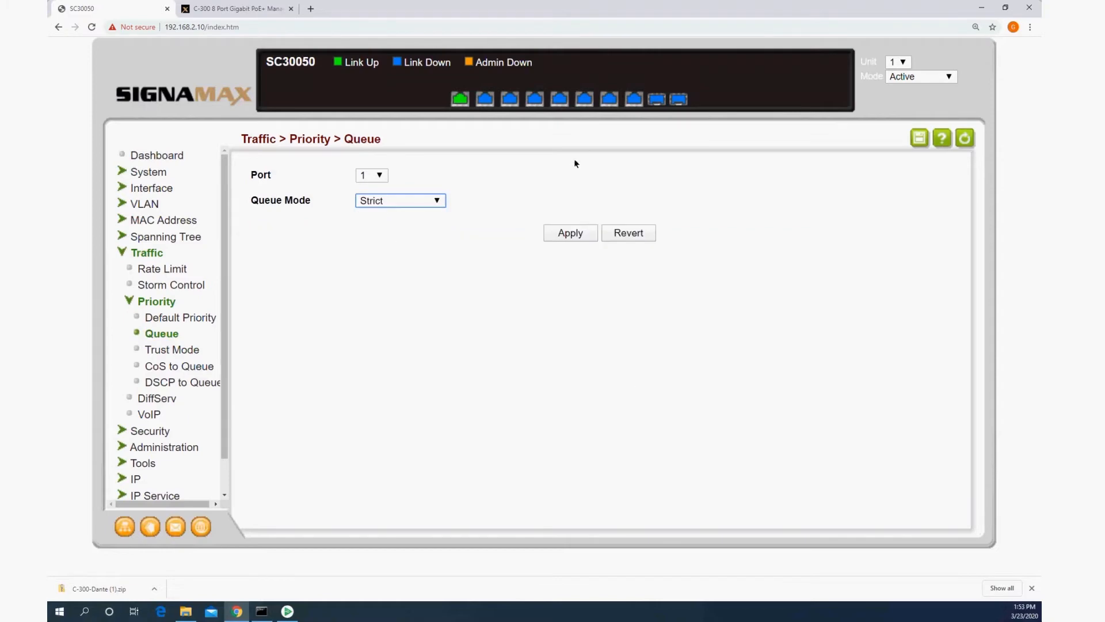
pyautogui.click(568, 235)
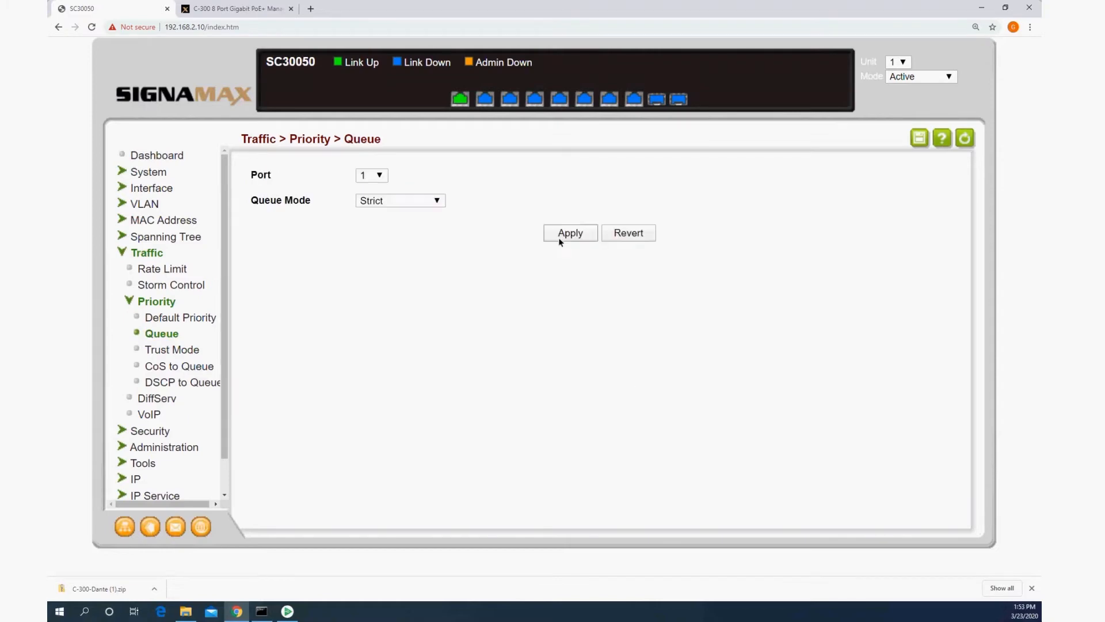
# Step: In port 1's DSCP to Queue mapping, assign DSCP 0 to 7 to queue 0 and DSCP 8 to queue 2, and apply
pyautogui.click(179, 382)
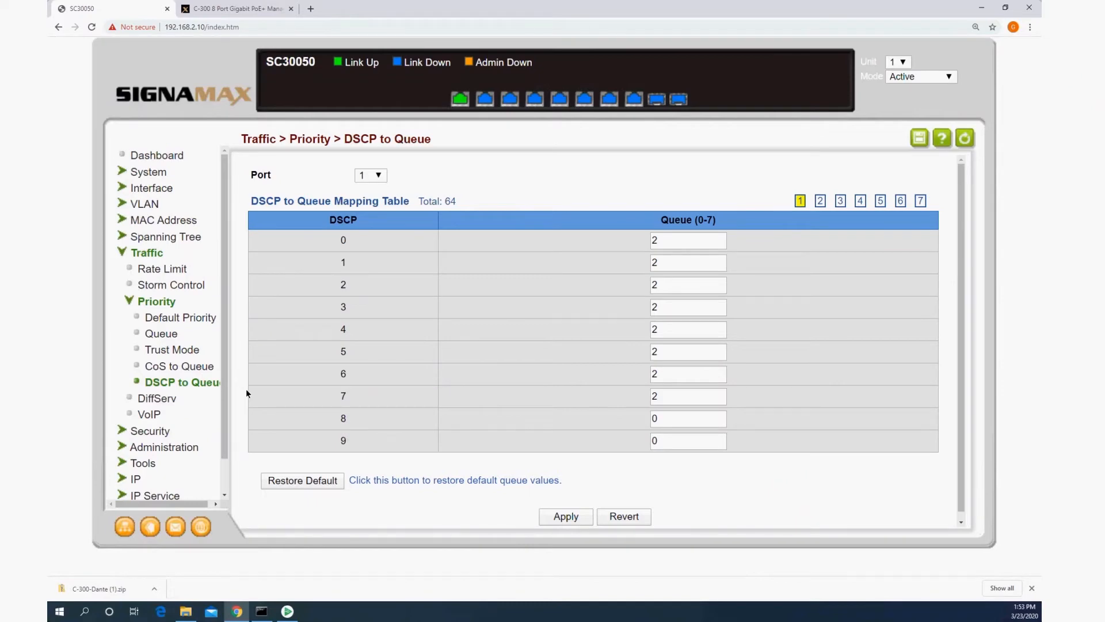
pyautogui.click(685, 246)
pyautogui.write('0')
pyautogui.press('Tab')
pyautogui.press('0')
pyautogui.press('Tab')
pyautogui.press('0')
pyautogui.press('Tab')
pyautogui.press('0')
pyautogui.press('Tab')
pyautogui.press('0')
pyautogui.press('Tab')
pyautogui.press('0')
pyautogui.press('Tab')
pyautogui.write('0')
pyautogui.press('Tab')
pyautogui.write('0')
pyautogui.press('Tab')
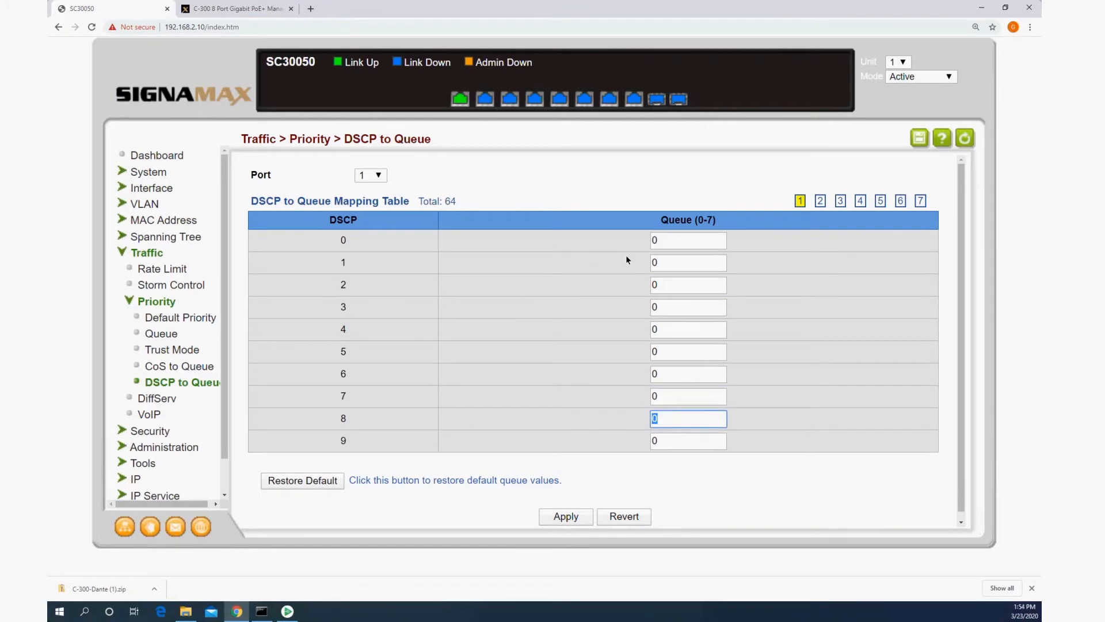
pyautogui.write('2')
pyautogui.click(566, 516)
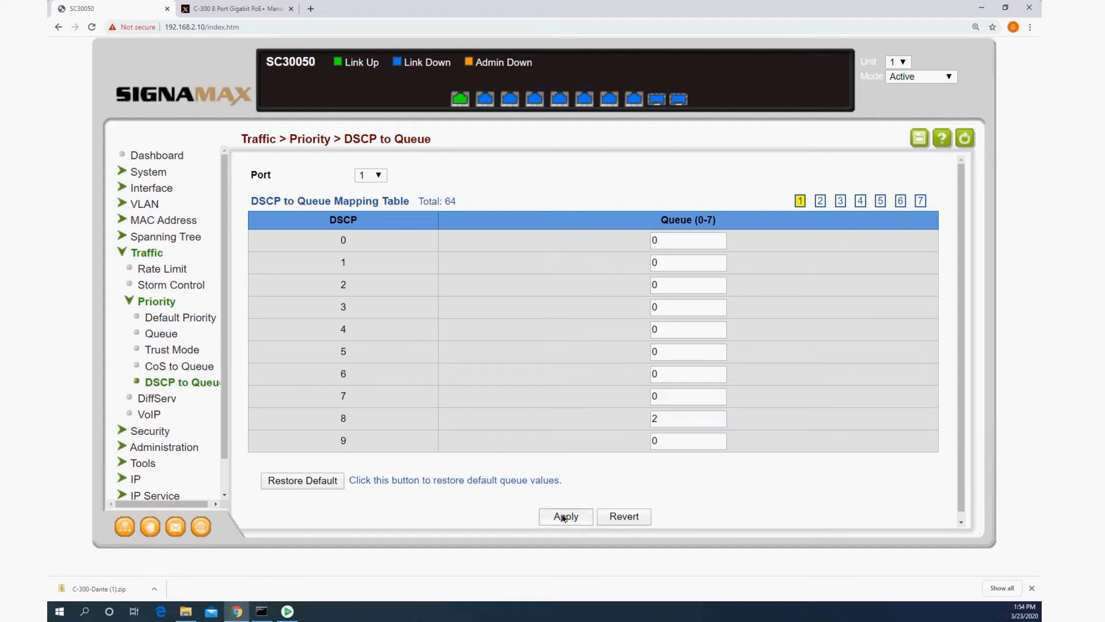
# Step: Assign DSCP 16 to 19 to queue 0 for port 1 and apply the mapping
pyautogui.click(820, 200)
pyautogui.click(700, 243)
pyautogui.click(676, 381)
pyautogui.write('0')
pyautogui.press('Tab')
pyautogui.write('0')
pyautogui.press('Tab')
pyautogui.write('0')
pyautogui.press('Tab')
pyautogui.write('0')
pyautogui.click(570, 517)
# Step: Assign DSCP 20 to 29 to queue 0 for port 1 and apply the mapping
pyautogui.click(841, 200)
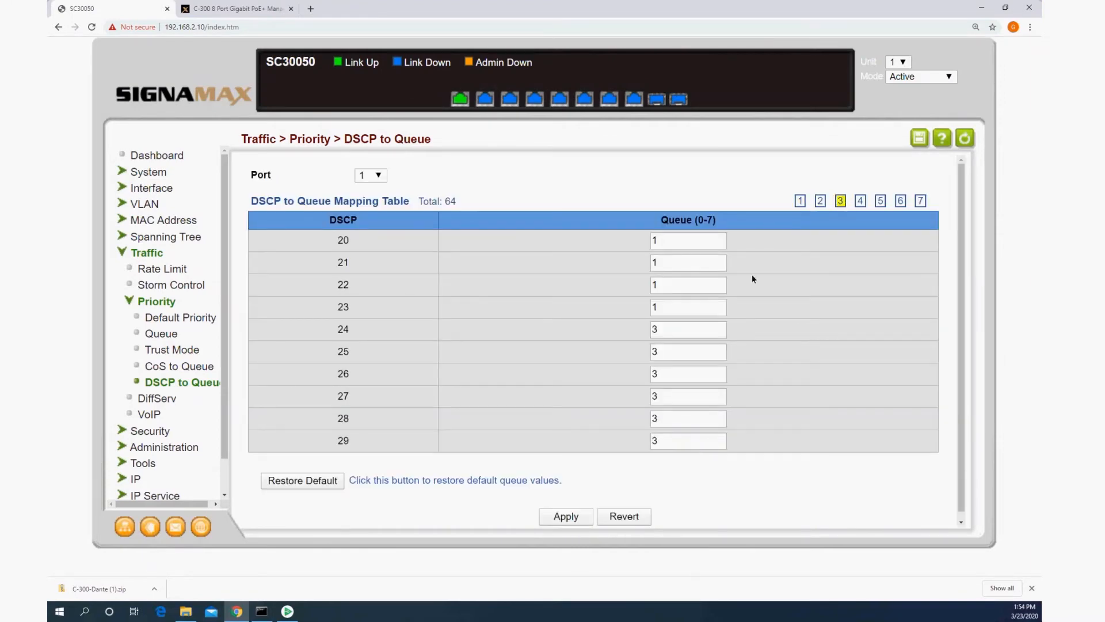
pyautogui.doubleClick(698, 242)
pyautogui.write('0')
pyautogui.press('Tab')
pyautogui.write('0\t0\t0\t0\t0')
pyautogui.press('Tab')
pyautogui.write('0')
pyautogui.press('Tab')
pyautogui.write('0')
pyautogui.press('Tab')
pyautogui.write('0')
pyautogui.press('Return')
# Step: Assign DSCP 30 to 39 to queue 0 for port 1 and apply the mapping
pyautogui.click(860, 201)
pyautogui.doubleClick(679, 243)
pyautogui.write('0\t0\t0\t0\t0\t0')
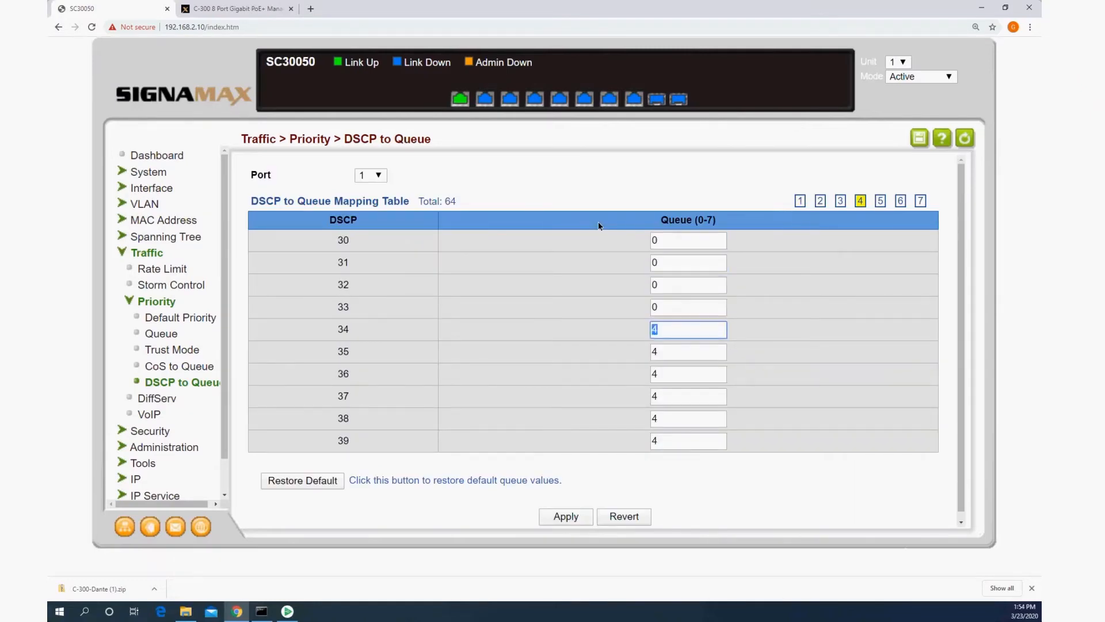
pyautogui.write('\t0\t0\t0\t0')
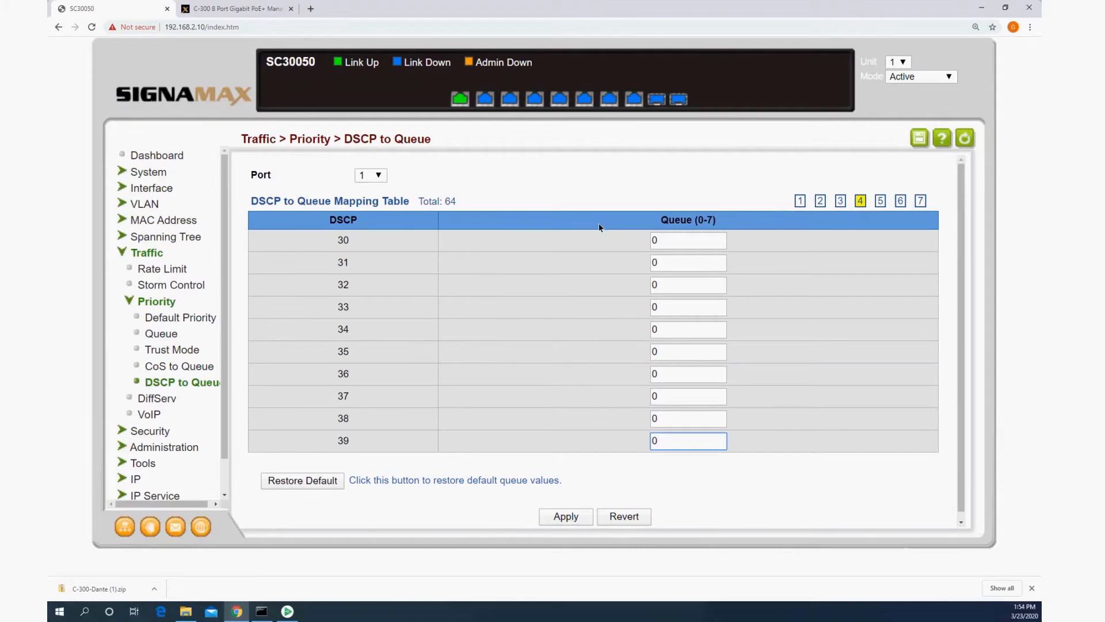
pyautogui.click(576, 516)
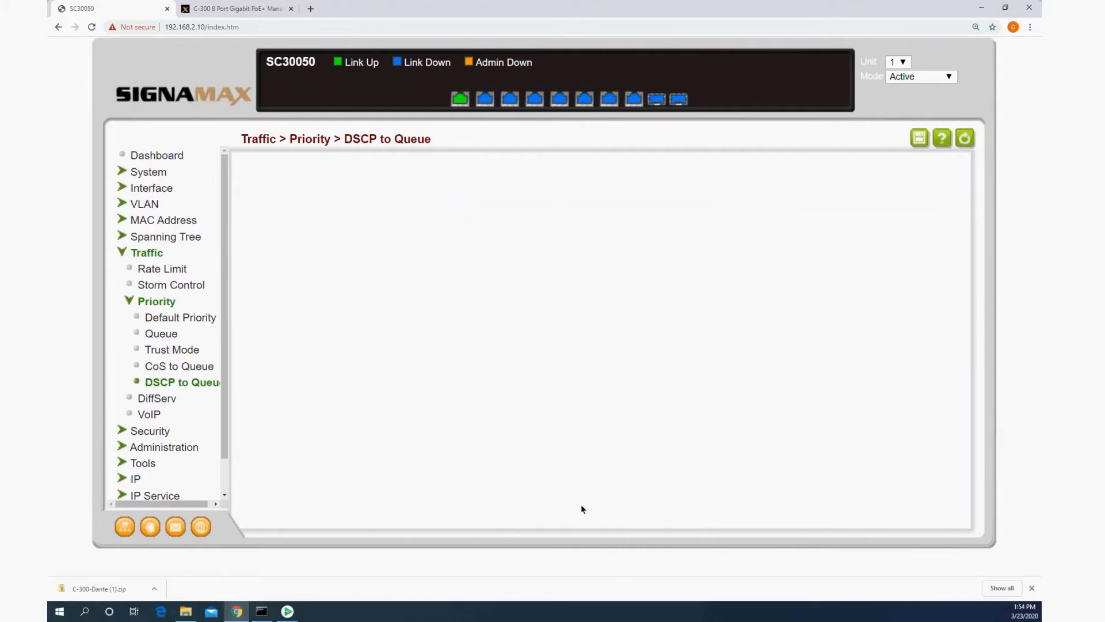
# Step: Assign DSCP 46 to queue 6 and all other DSCP values from 40 to 49 to queue 0 for port 1, and apply
pyautogui.click(879, 200)
pyautogui.doubleClick(671, 245)
pyautogui.write('0\t0\t0\t0\t0\t')
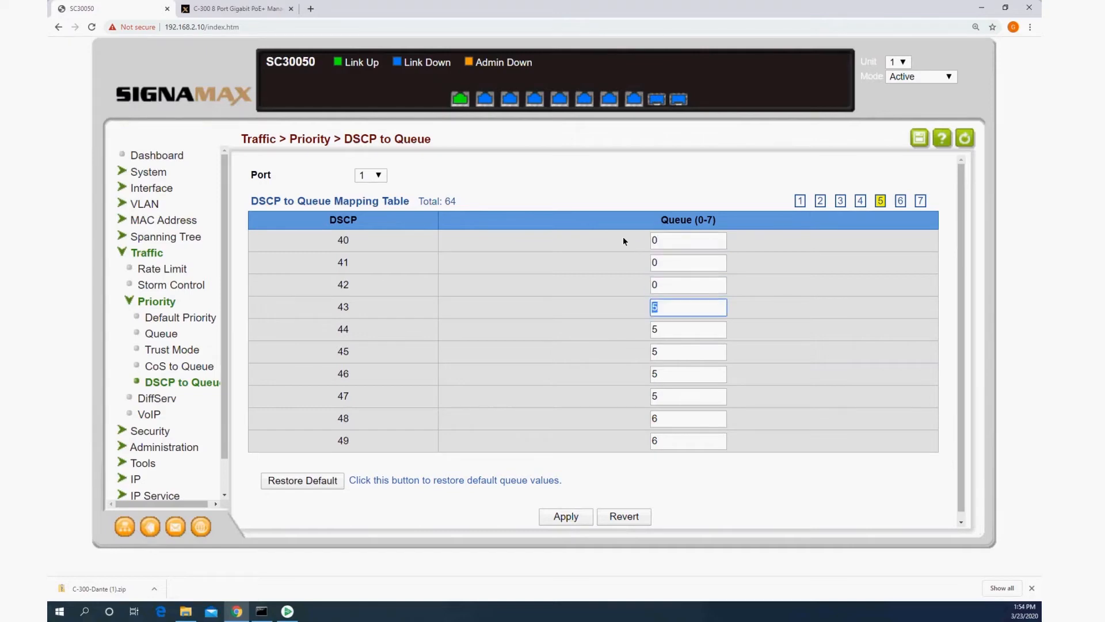
pyautogui.write('0')
pyautogui.press('Tab')
pyautogui.write('6')
pyautogui.press('Tab')
pyautogui.write('0')
pyautogui.press('Tab')
pyautogui.write('0')
pyautogui.press('Tab')
pyautogui.write('0')
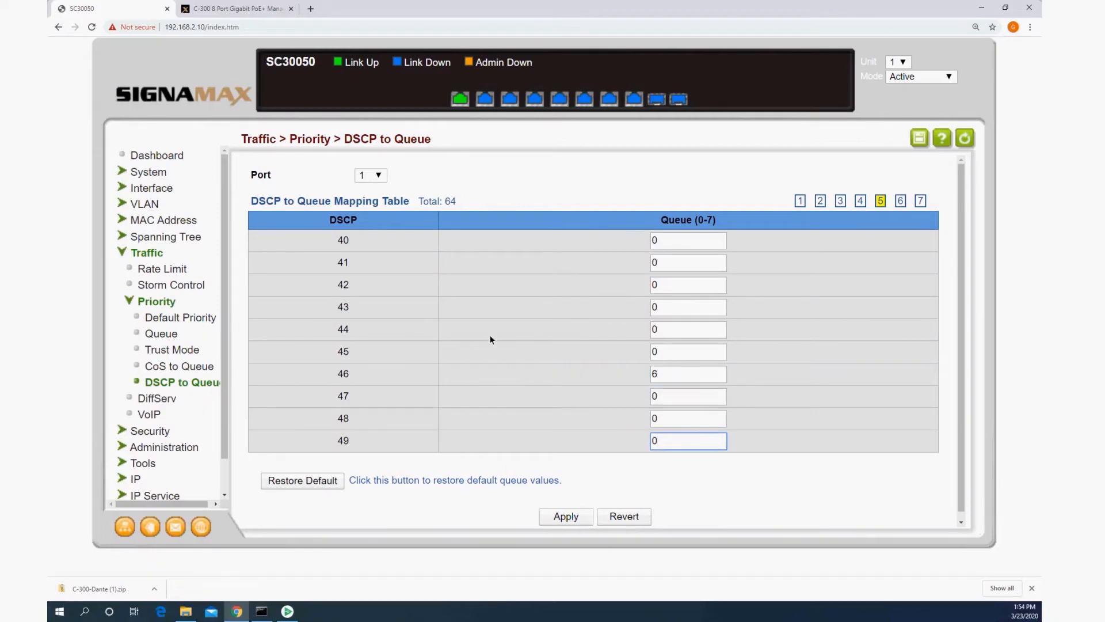
pyautogui.rightClick(565, 516)
pyautogui.click(565, 516)
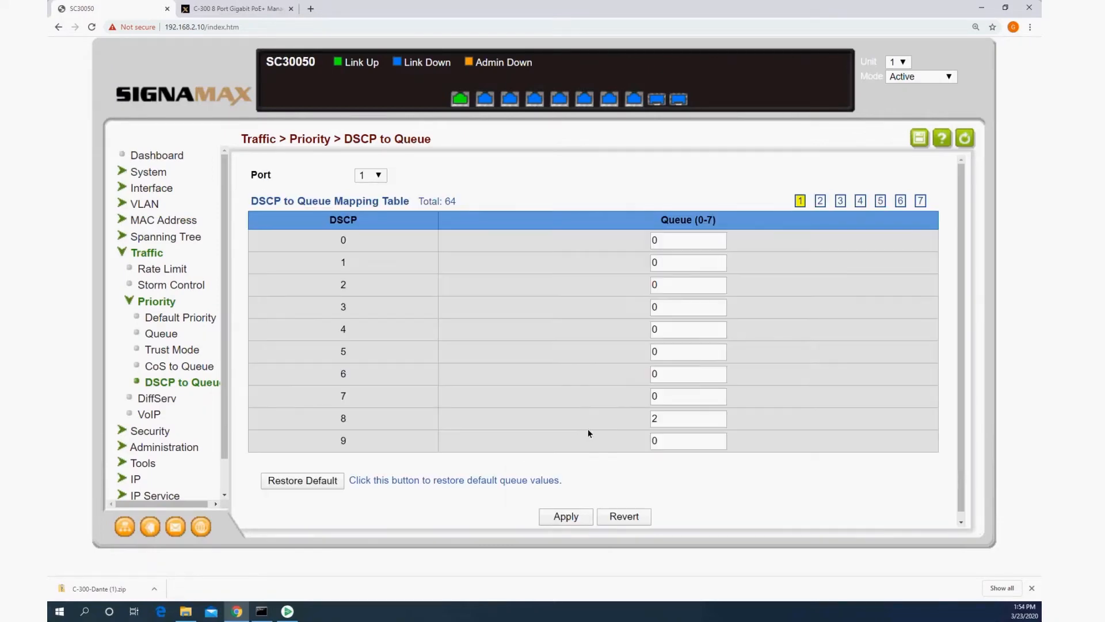
# Step: Assign DSCP 50 to 55 and 57 to 59 to queue 0 for port 1, skipping DSCP 56, and apply the mapping
pyautogui.click(900, 200)
pyautogui.doubleClick(693, 239)
pyautogui.write('0\t0\t0\t0\t0\t0')
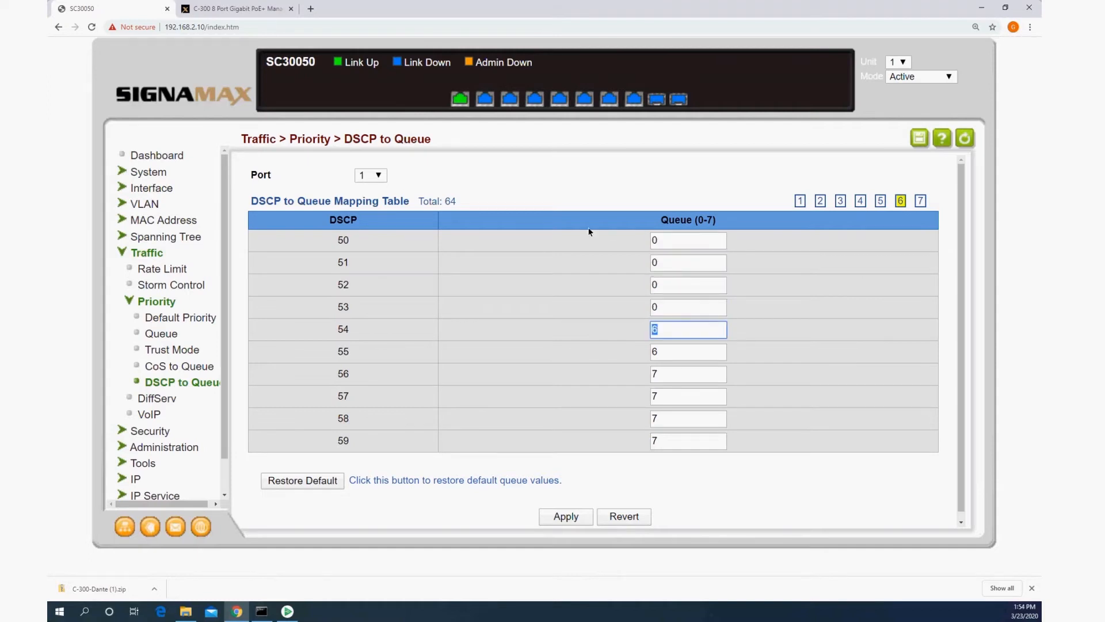
pyautogui.press('Tab')
pyautogui.press('Tab')
pyautogui.write('0')
pyautogui.press('Tab')
pyautogui.write('0')
pyautogui.press('Tab')
pyautogui.write('0')
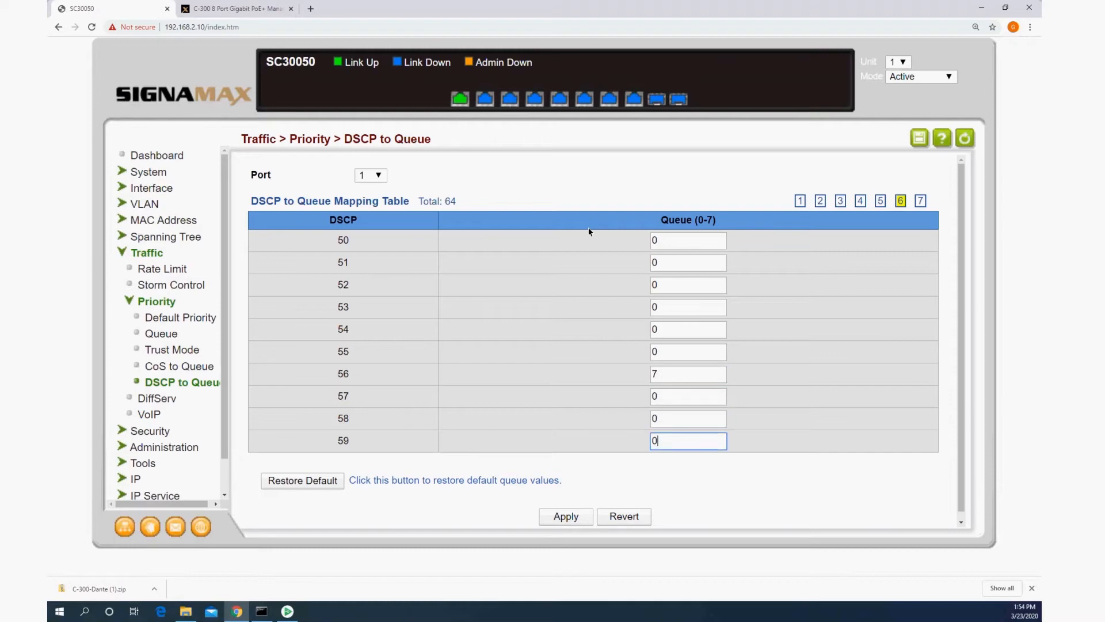
pyautogui.click(572, 514)
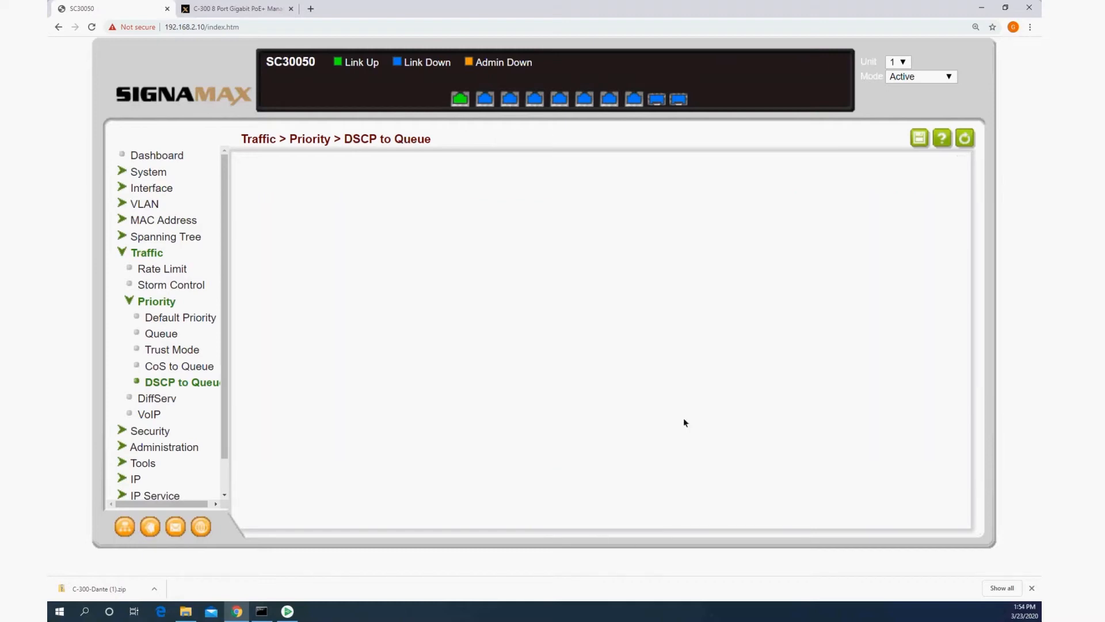
# Step: Assign DSCP 60 to 63 to queue 0 for port 1 and apply the mapping
pyautogui.click(920, 200)
pyautogui.doubleClick(700, 236)
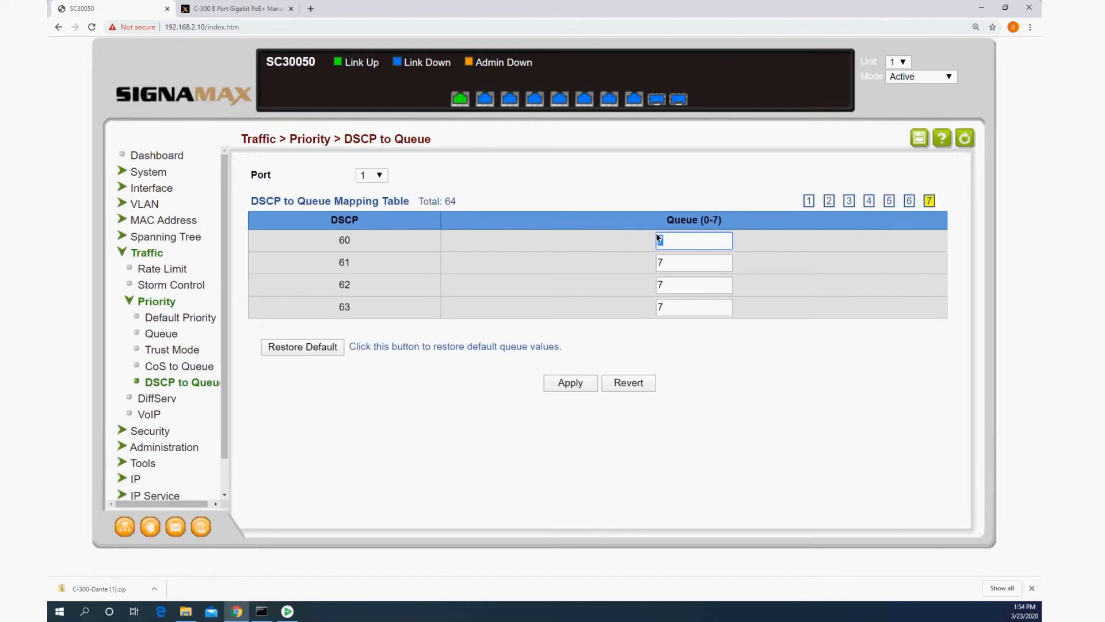
pyautogui.write('0')
pyautogui.press('Tab')
pyautogui.write('0')
pyautogui.press('Tab')
pyautogui.write('0')
pyautogui.press('Tab')
pyautogui.write('0')
pyautogui.press('Tab')
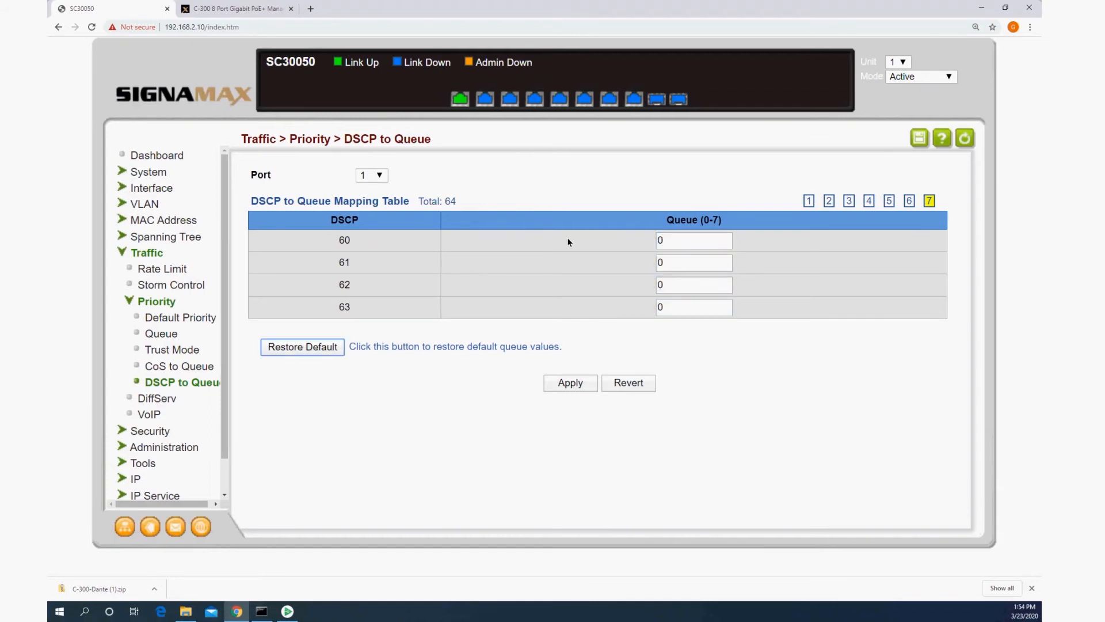
pyautogui.click(570, 384)
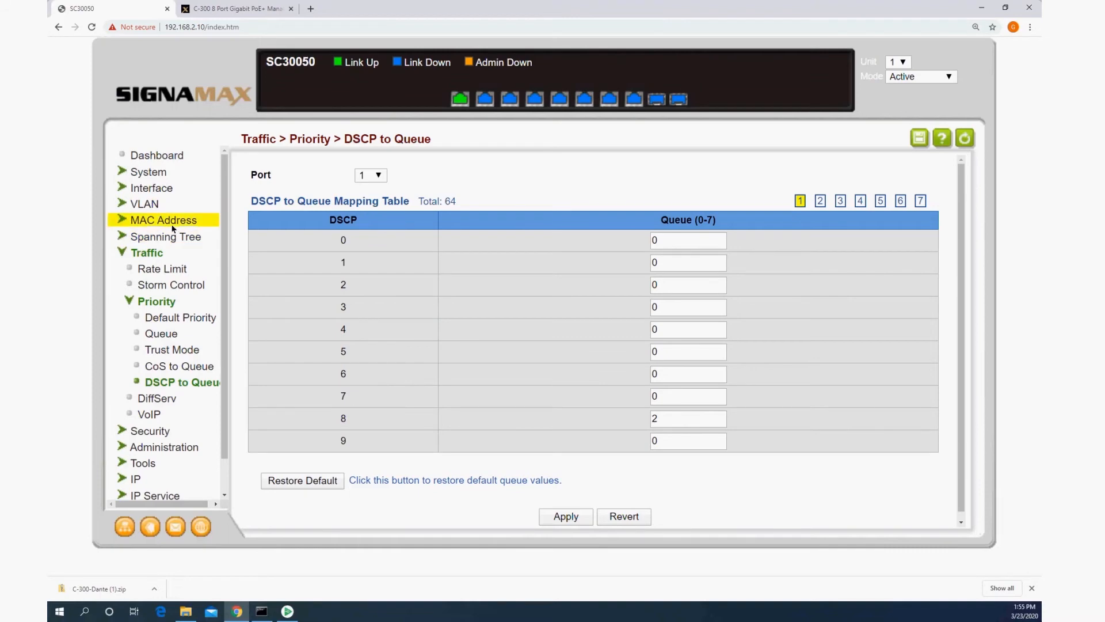
# Step: Disable Green Ethernet power saving on the ports where it is enabled and apply the change
pyautogui.click(151, 192)
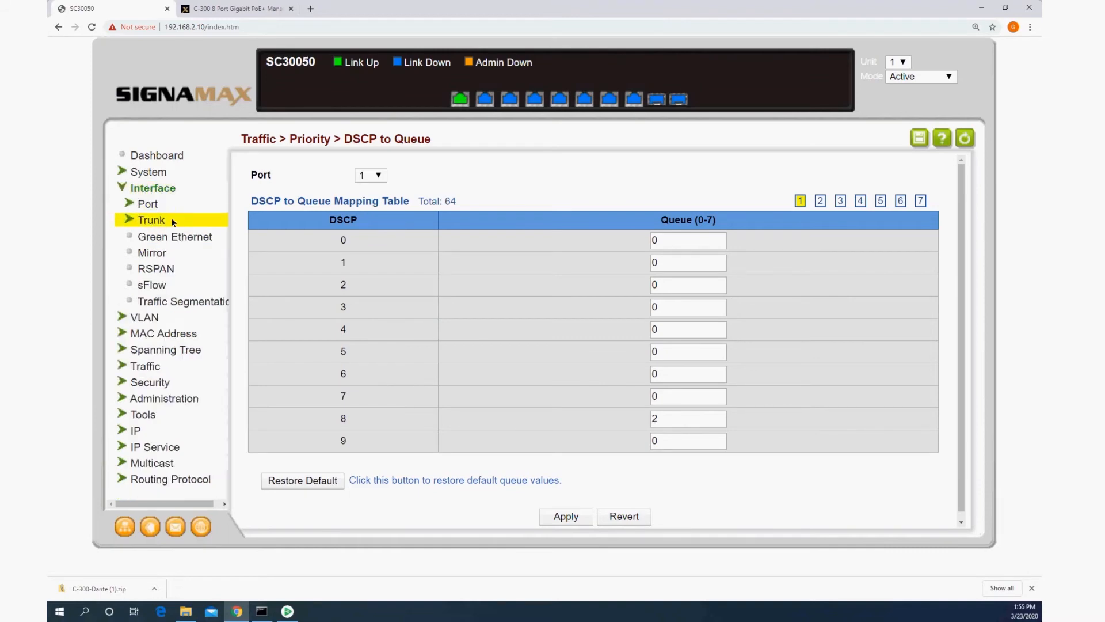
pyautogui.click(172, 237)
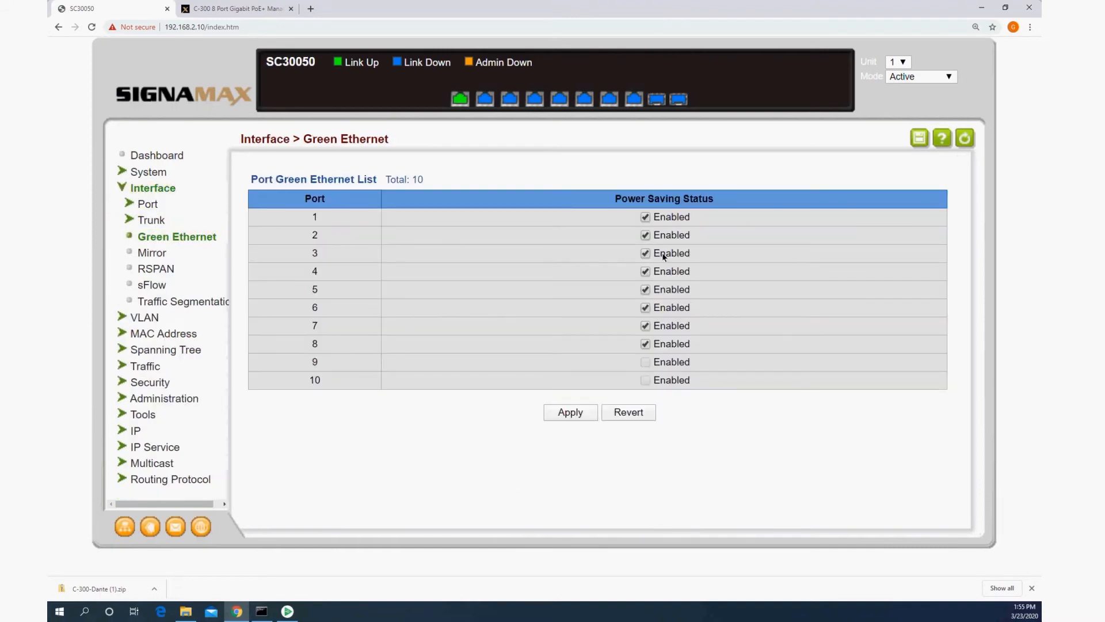
pyautogui.click(647, 252)
pyautogui.click(647, 271)
pyautogui.click(647, 308)
pyautogui.click(645, 326)
pyautogui.click(594, 412)
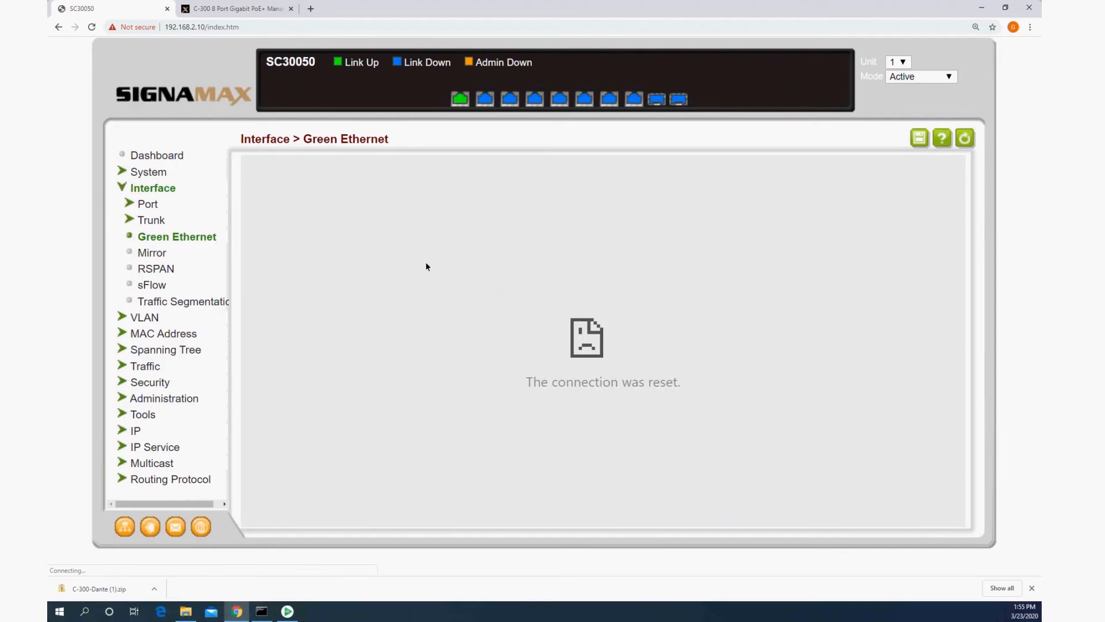
# Step: Return to the dashboard and save the running configuration on the switch
pyautogui.click(171, 156)
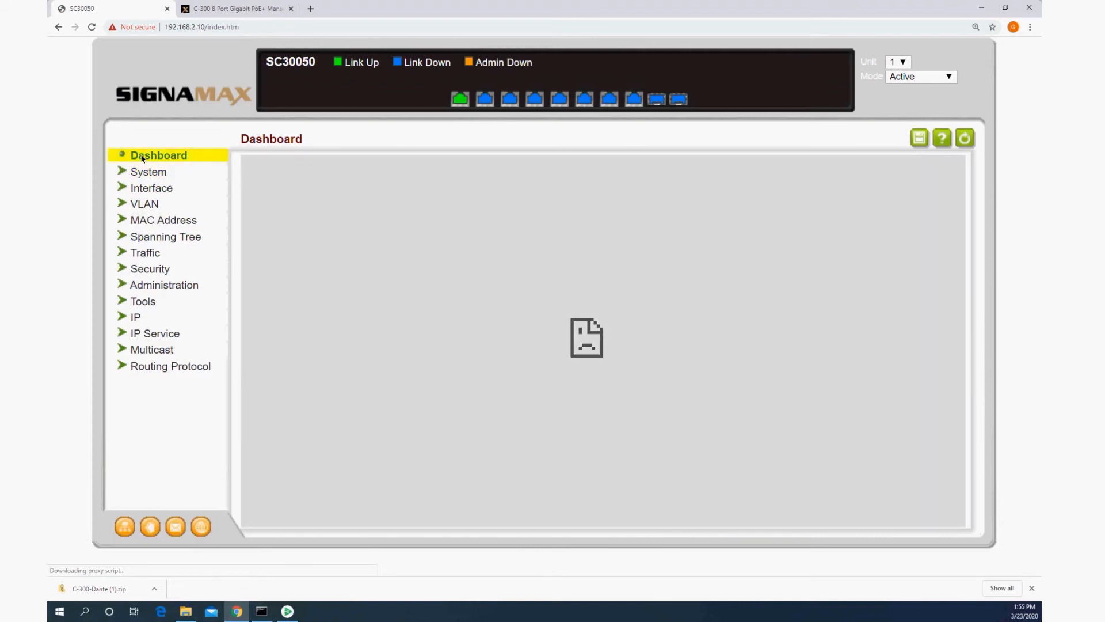
pyautogui.click(147, 160)
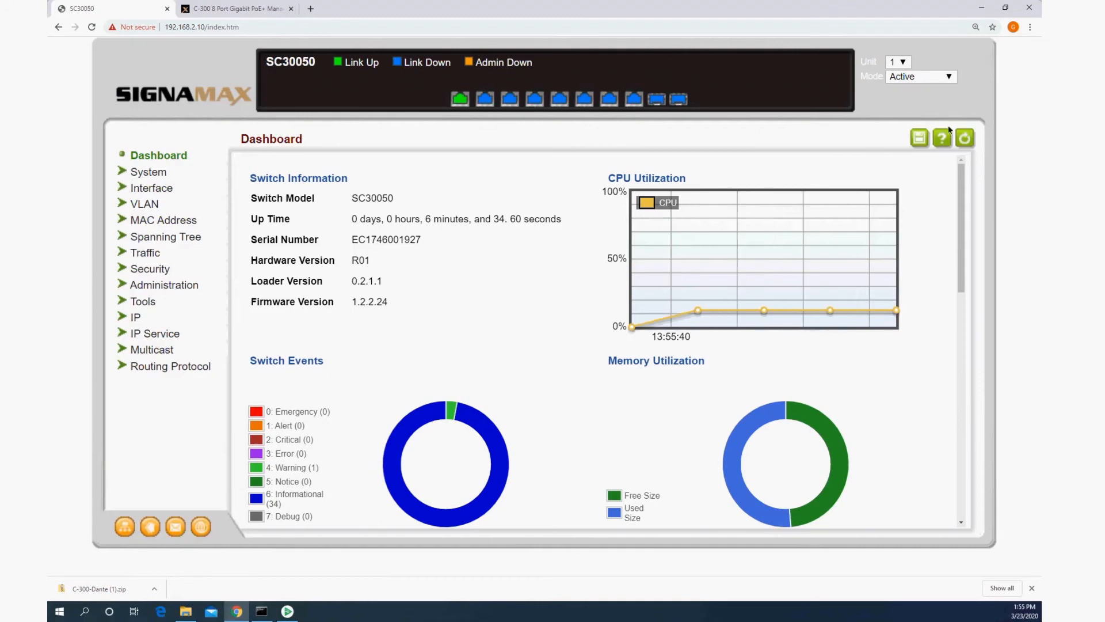
pyautogui.click(919, 141)
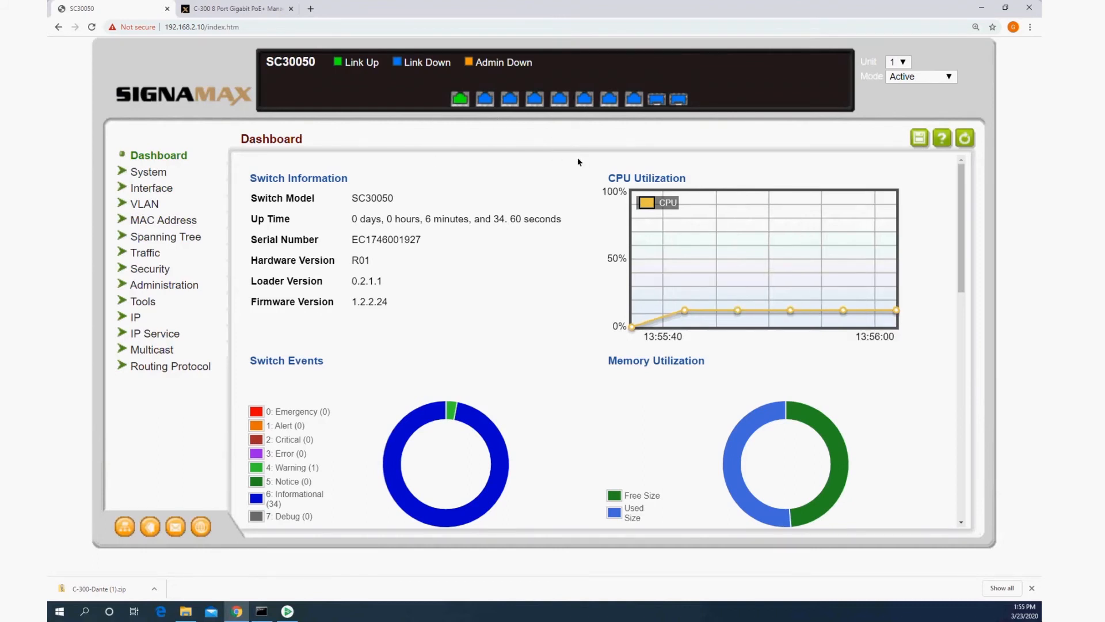
pyautogui.click(635, 86)
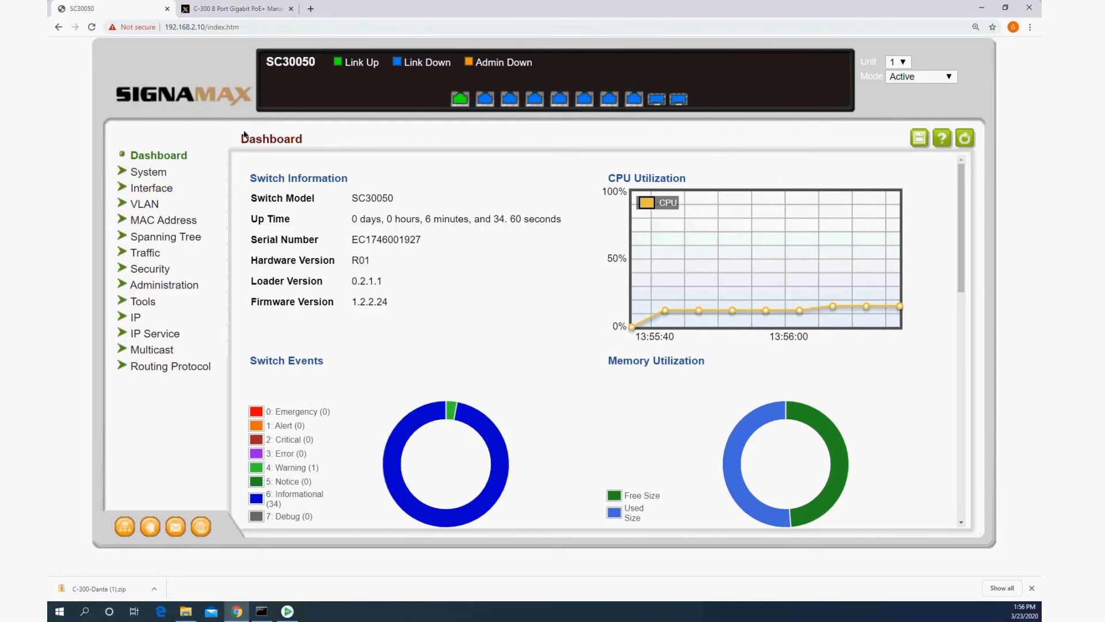
# Step: Open the C-300 Series Dante Solutions Guide from the C-300 product page's downloads and find the section on loading the prepared configuration file
pyautogui.click(246, 8)
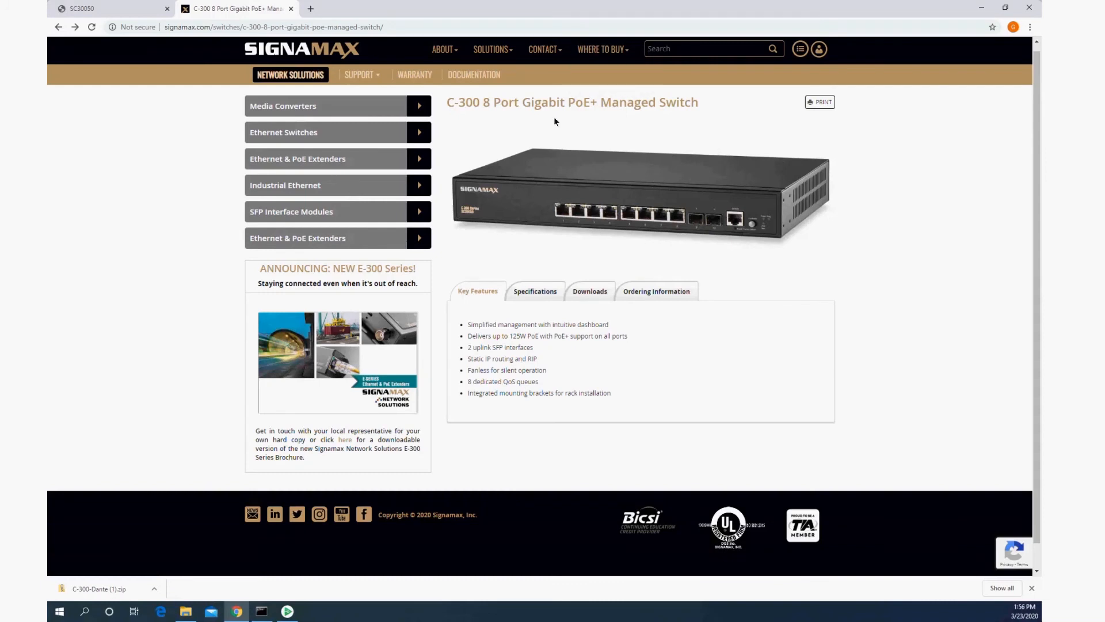
pyautogui.click(589, 291)
pyautogui.scroll(-1, 517, 420)
pyautogui.click(504, 410)
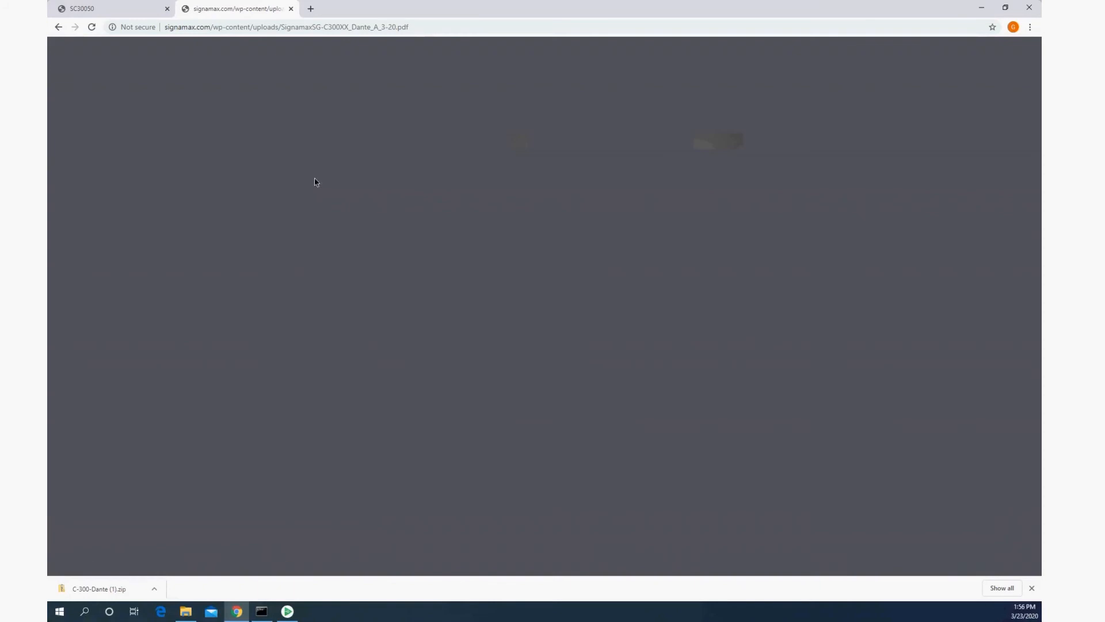
pyautogui.scroll(-20, 389, 205)
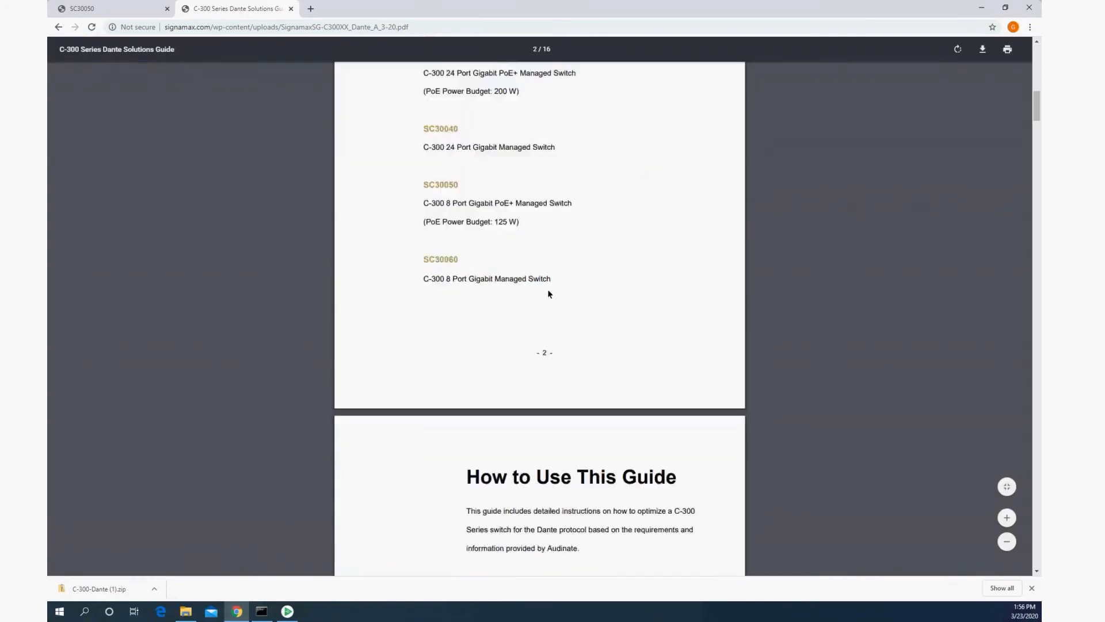
pyautogui.scroll(-20, 702, 284)
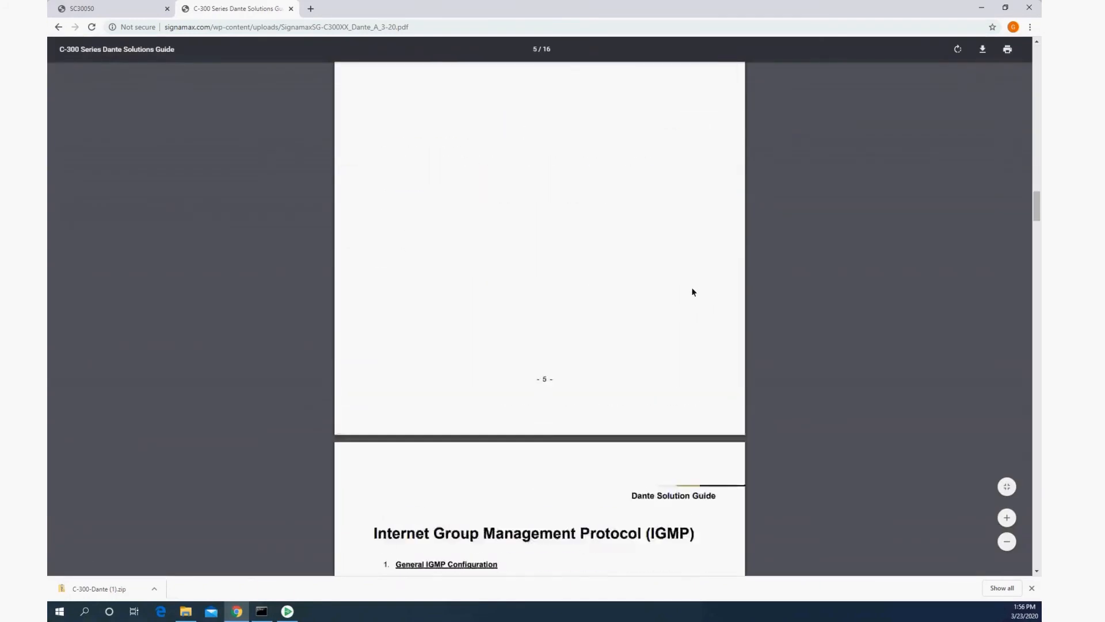
pyautogui.scroll(-20, 672, 276)
pyautogui.moveTo(1036, 254); pyautogui.dragTo(1035, 469)
pyautogui.scroll(-12, 723, 269)
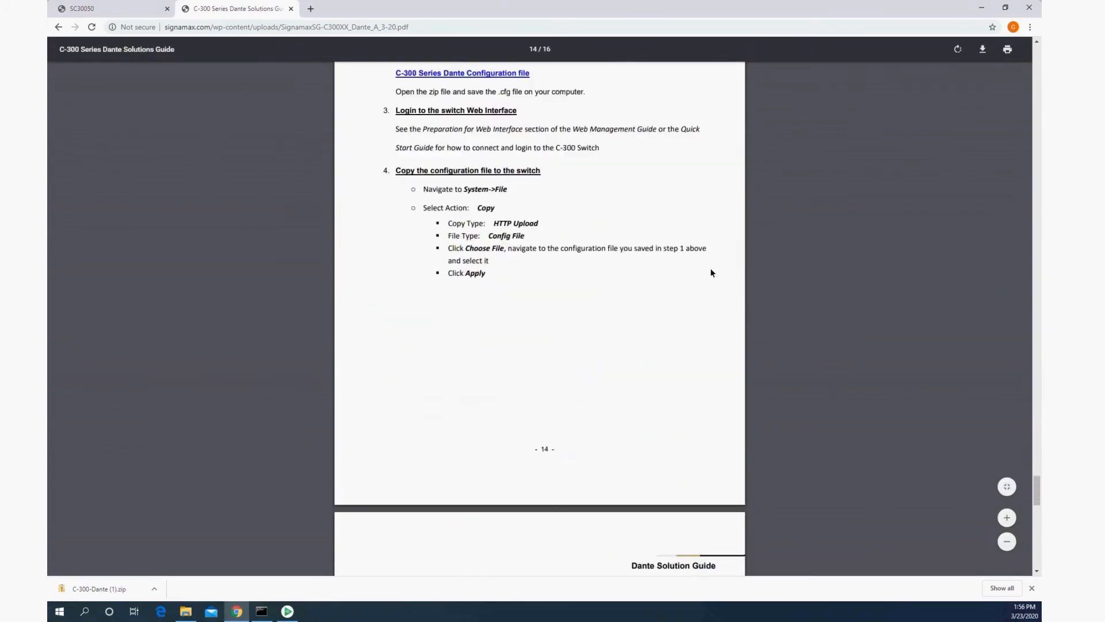
pyautogui.scroll(2, 530, 119)
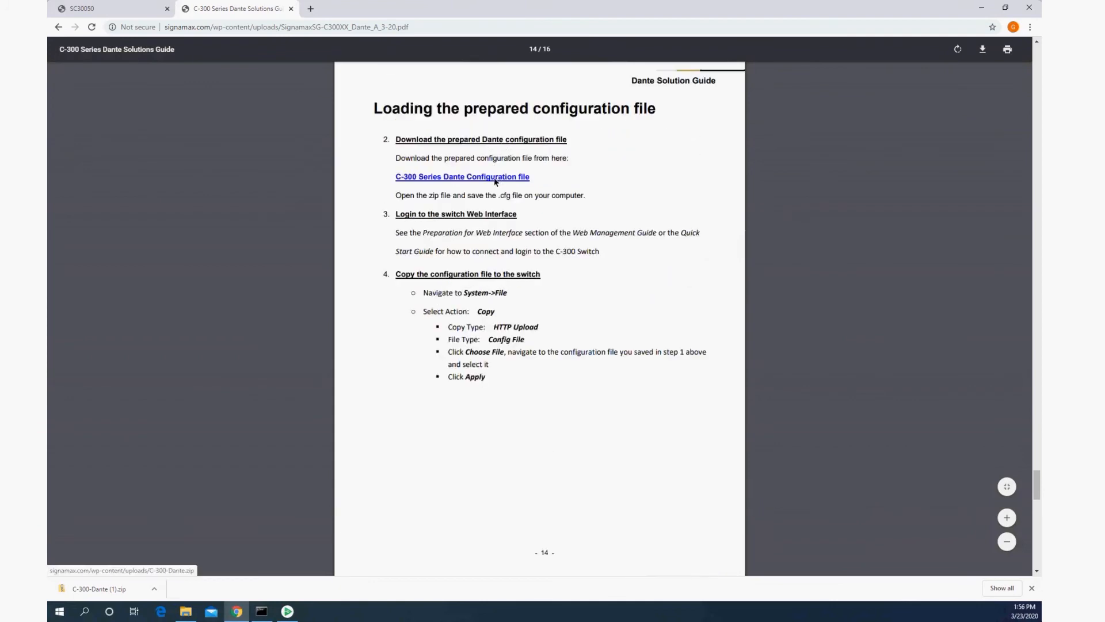
# Step: Download the C-300 Series Dante Configuration file, open the zip, and copy C-300 Dante.cfg to the Downloads folder
pyautogui.click(494, 178)
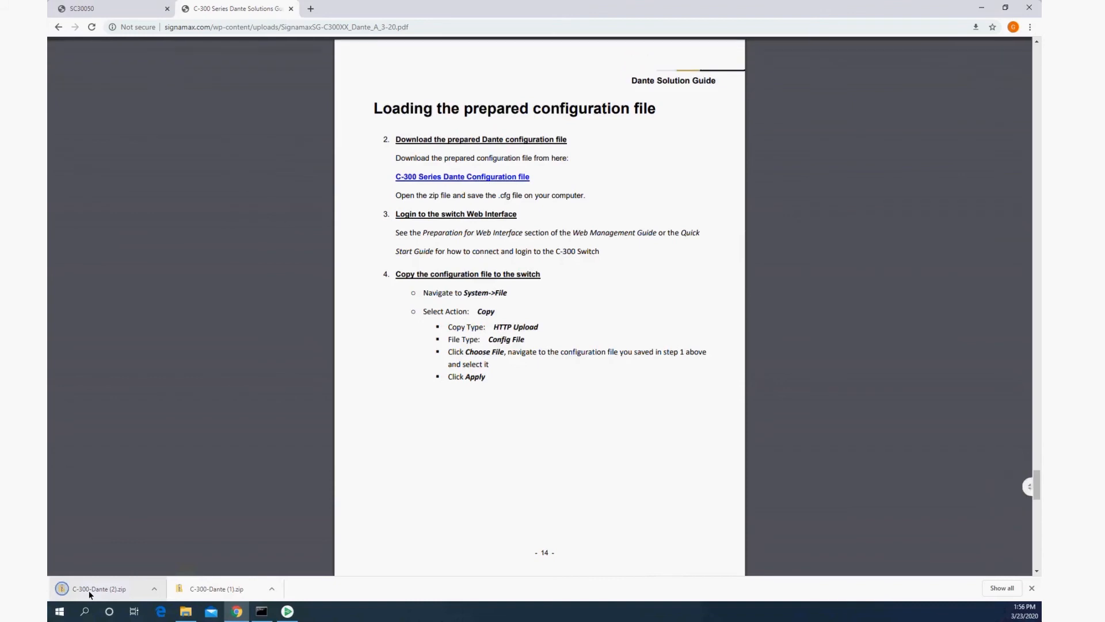
pyautogui.click(91, 593)
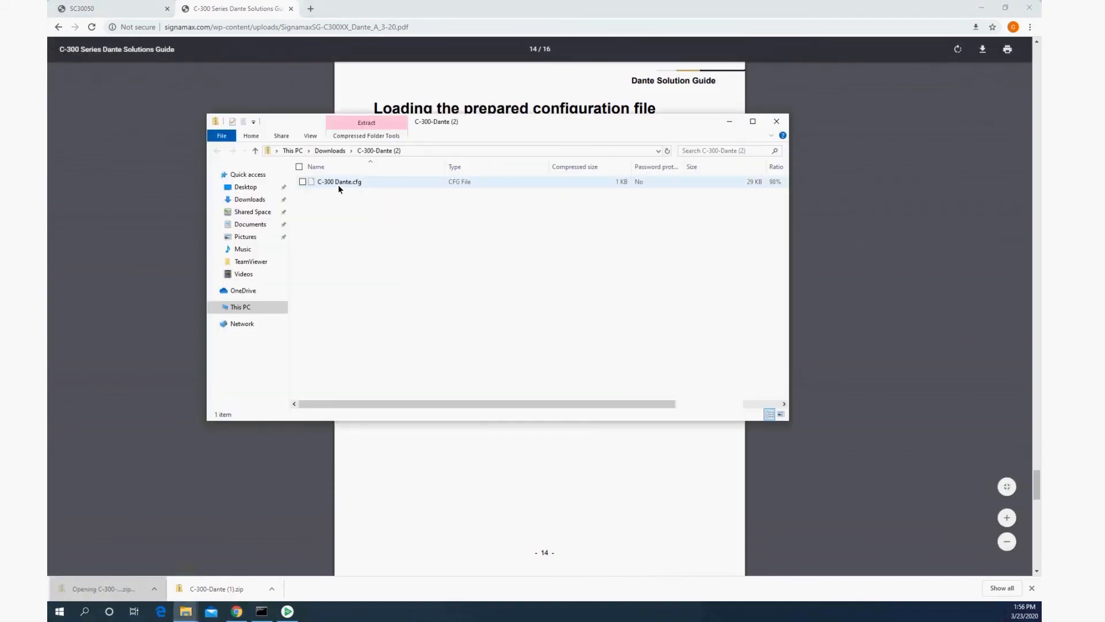
pyautogui.moveTo(340, 184); pyautogui.dragTo(257, 201)
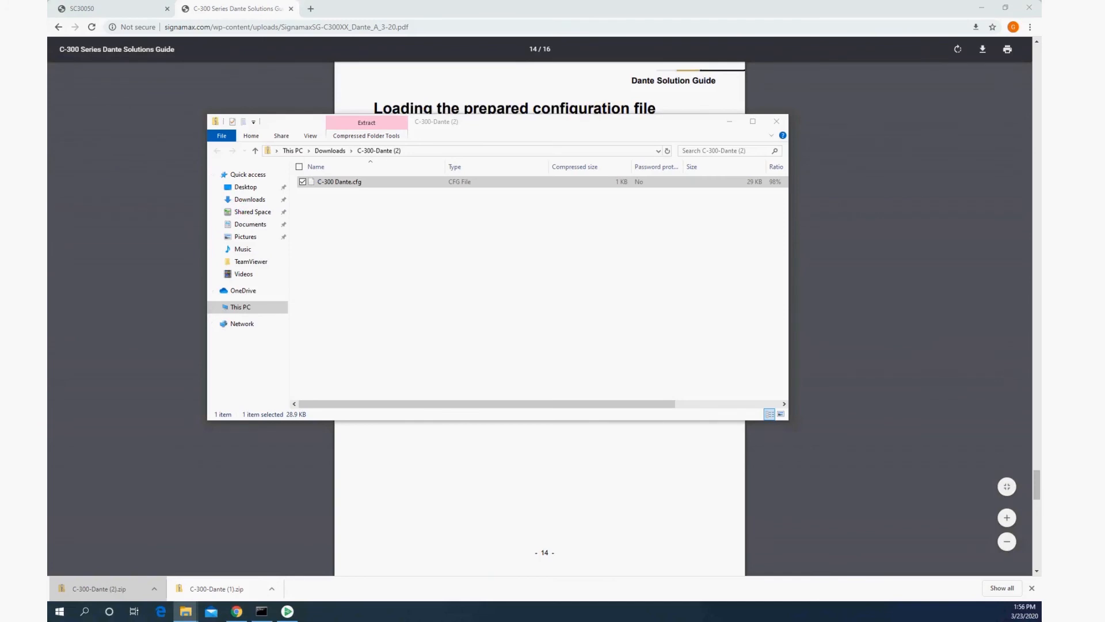
# Step: In the switch's system file settings, set the action to Copy with copy type HTTP Upload and file type Config File
pyautogui.click(80, 8)
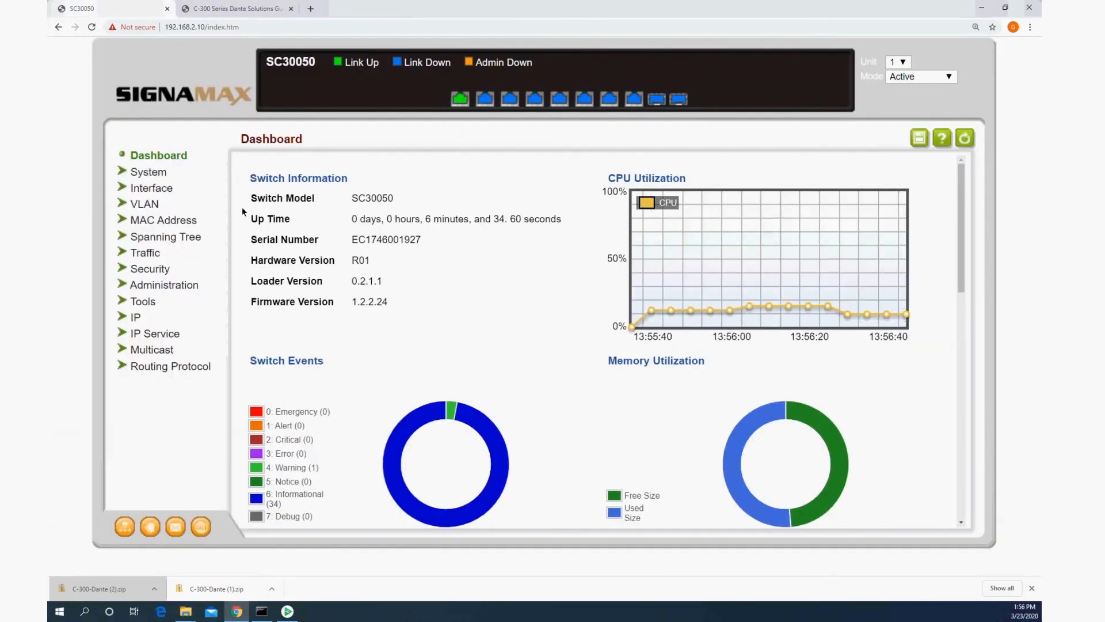
pyautogui.click(148, 171)
pyautogui.click(151, 234)
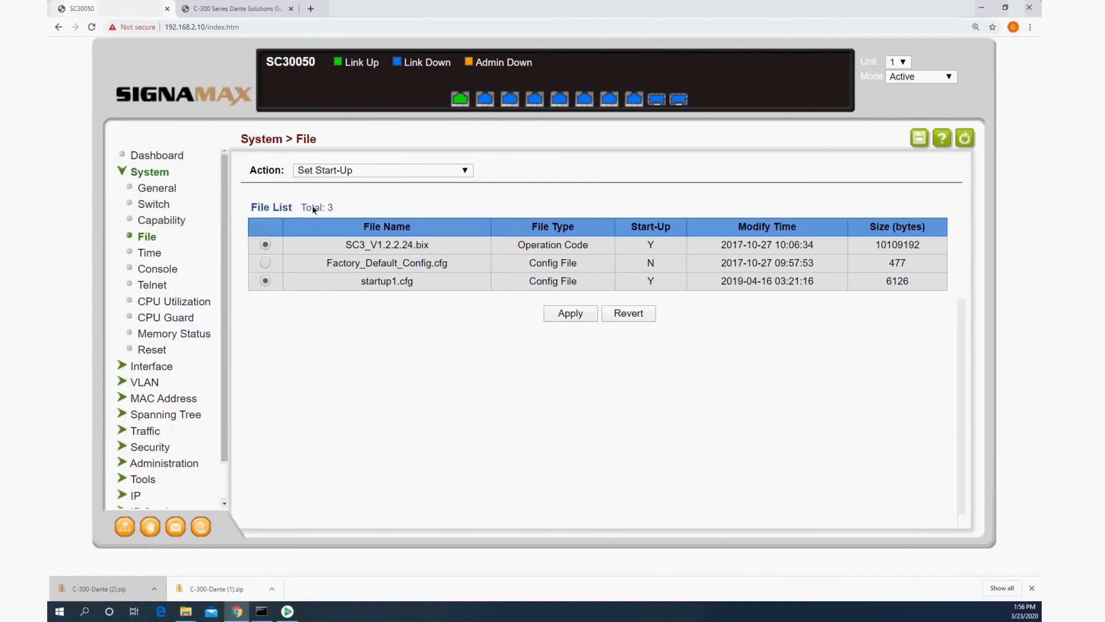
pyautogui.click(385, 164)
pyautogui.click(374, 217)
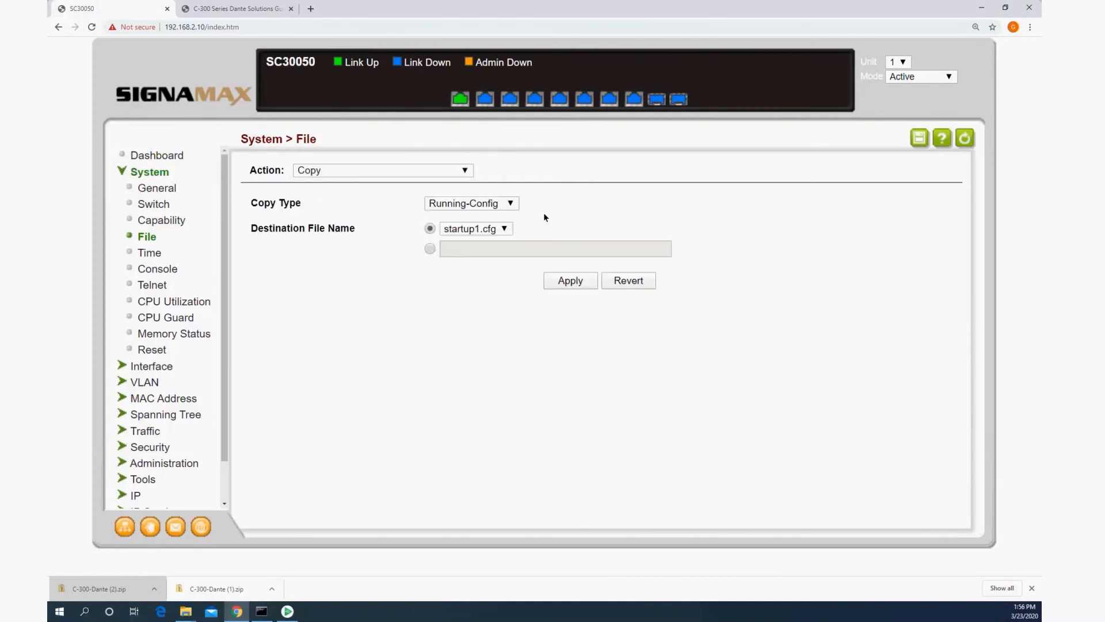
pyautogui.click(478, 204)
pyautogui.click(479, 270)
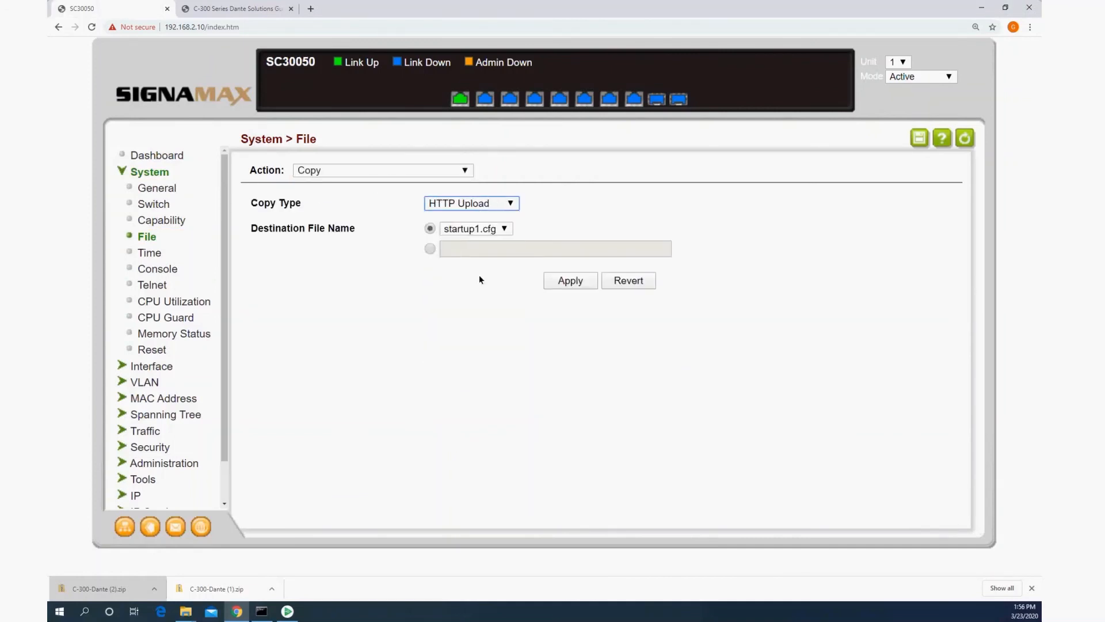
pyautogui.click(470, 228)
pyautogui.click(473, 258)
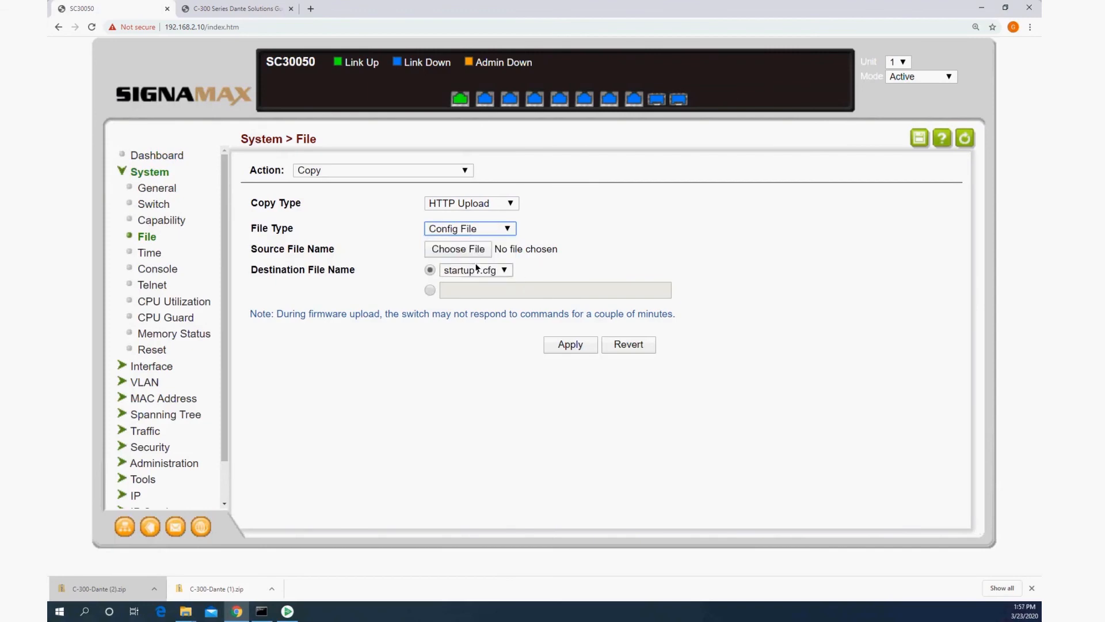
# Step: Choose C-300 Dante.cfg as the source file and upload it to the destination startup1.cfg
pyautogui.click(462, 248)
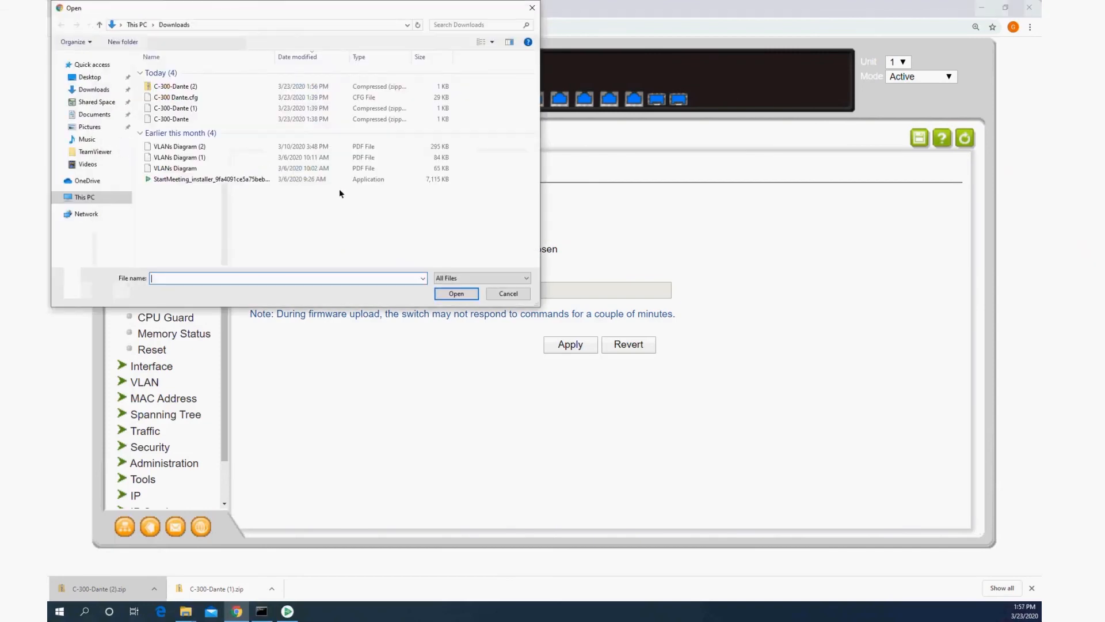
pyautogui.doubleClick(172, 98)
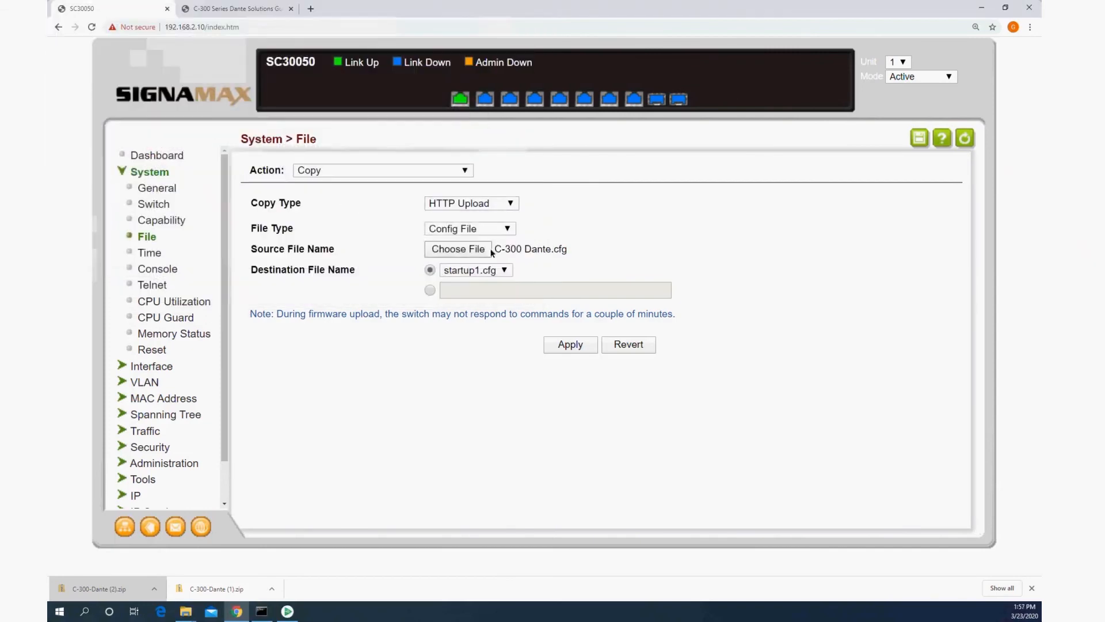
pyautogui.click(576, 346)
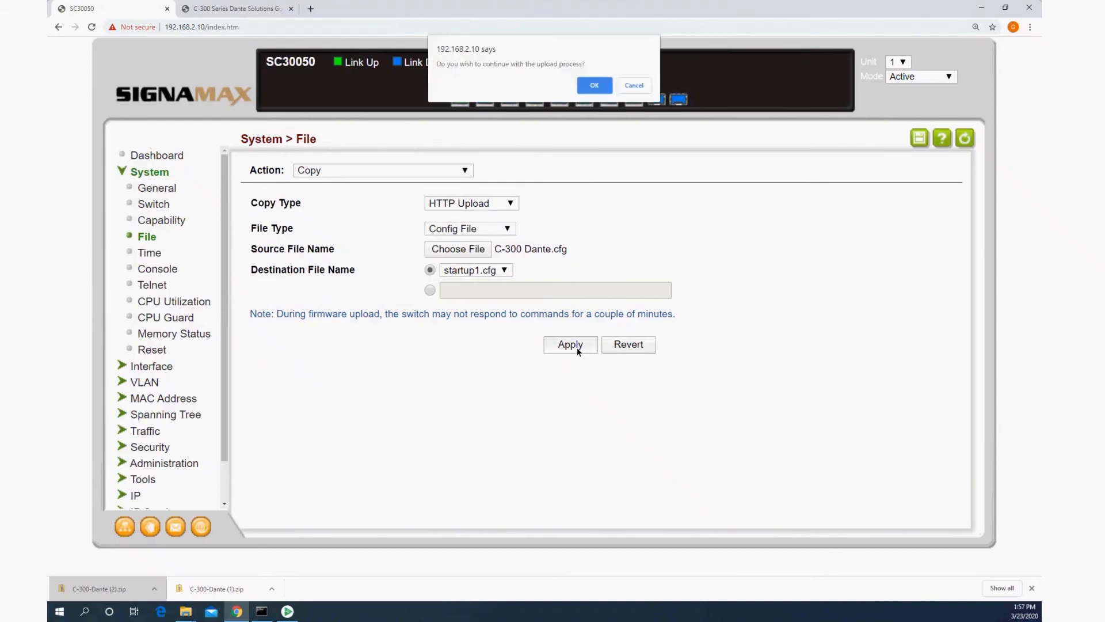
pyautogui.click(596, 89)
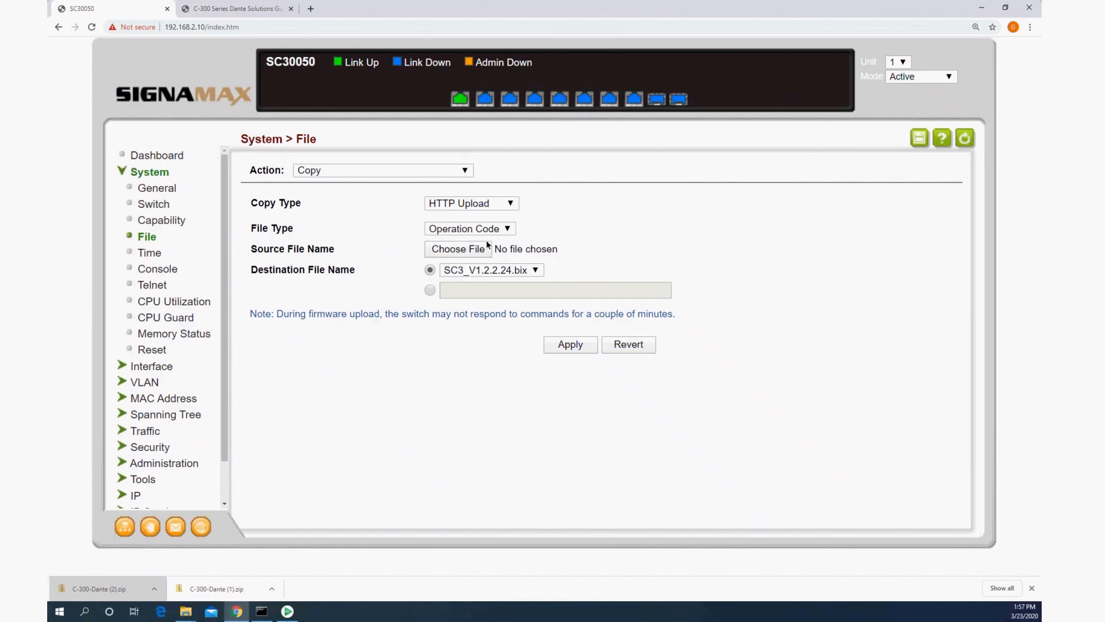
# Step: Reload the switch using the Immediately reset mode
pyautogui.click(164, 348)
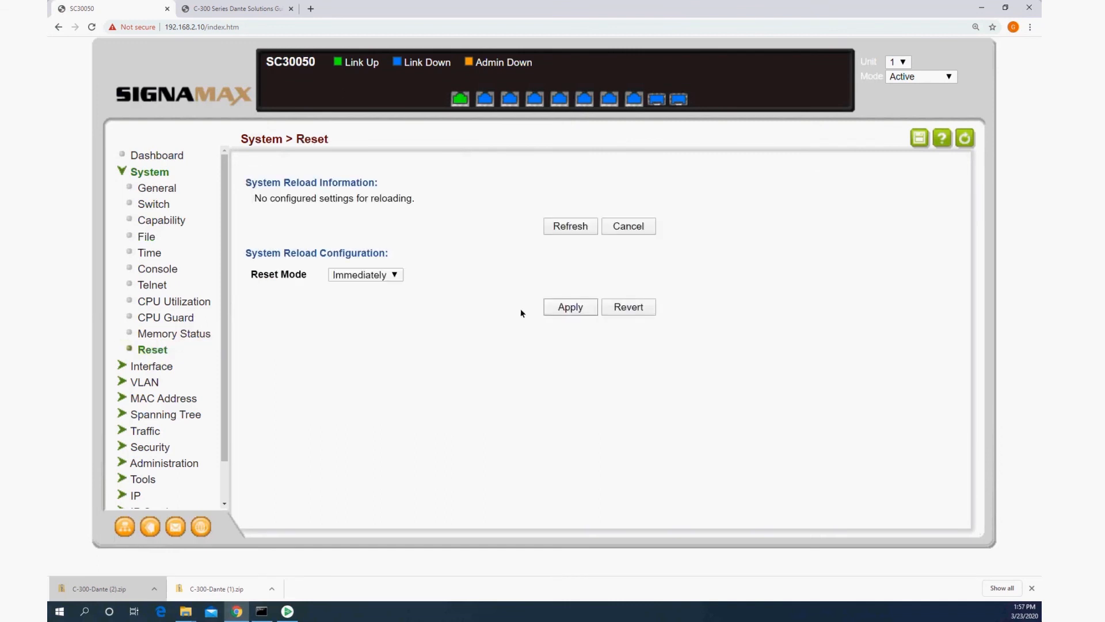
pyautogui.click(563, 308)
pyautogui.click(594, 85)
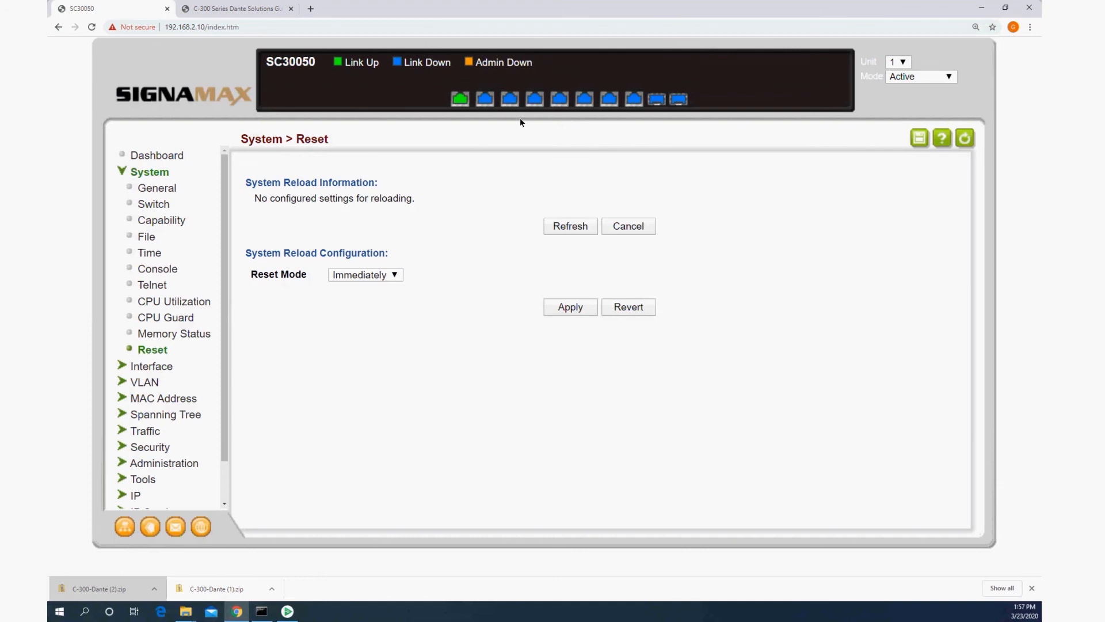